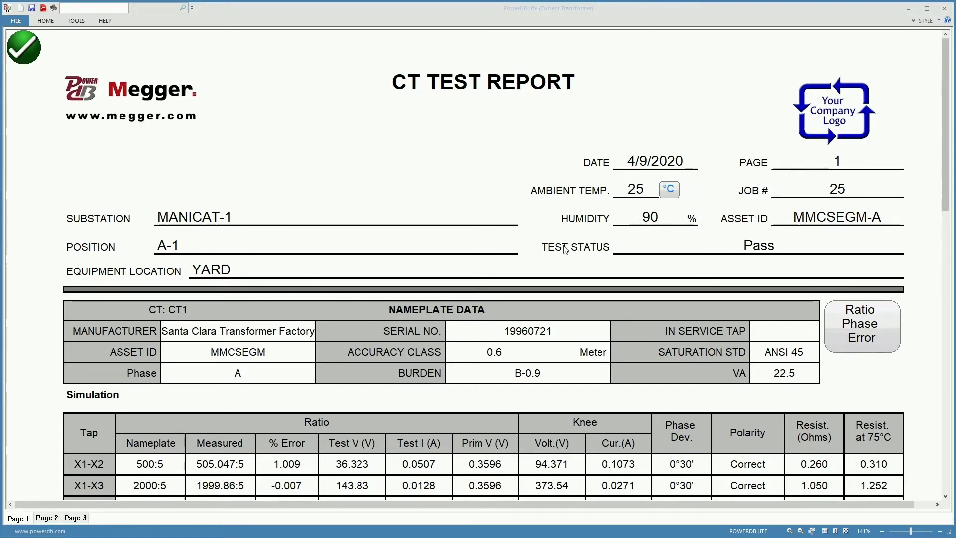
Step: Open the status picker for the CT Test Report's TEST STATUS field
left_click(746, 250)
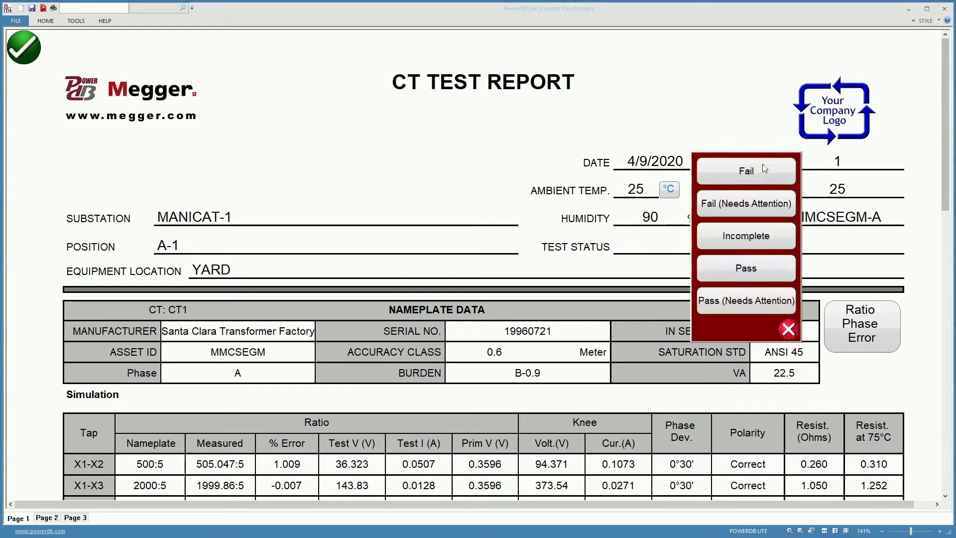
Step: Choose Pass as the CT report's test status
left_click(761, 265)
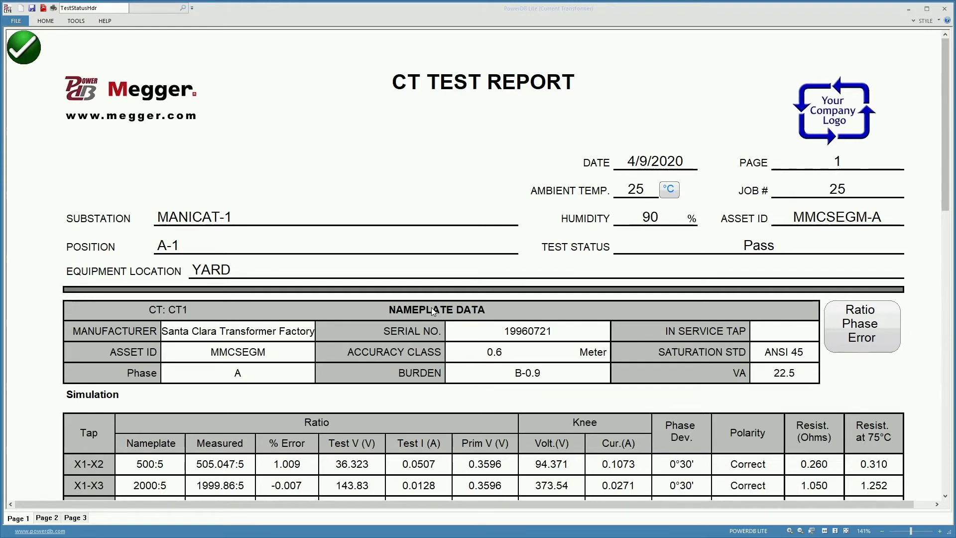
scroll(433, 308, "down", 3)
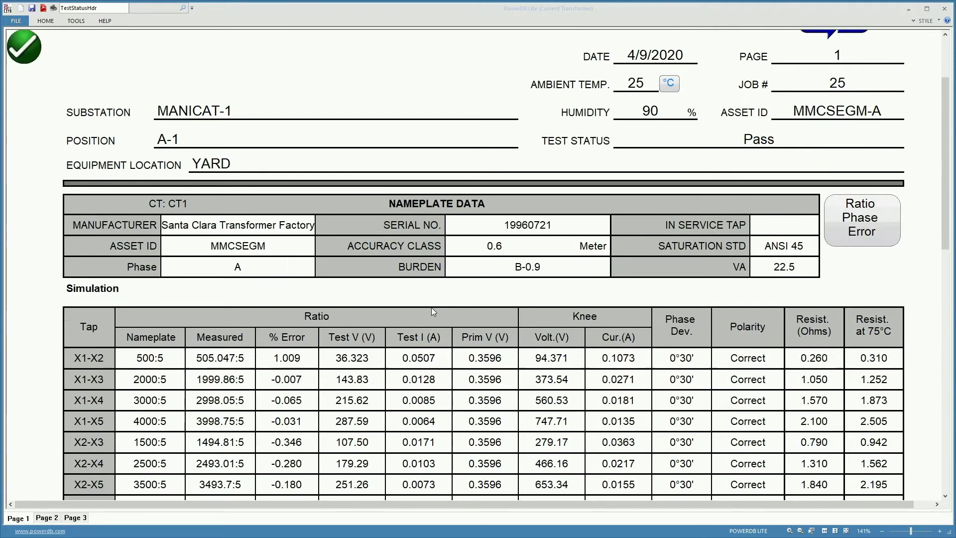
Step: Scroll down to all tap ratio rows and the 1KV insulation resistance readings
scroll(432, 312, "down", 3)
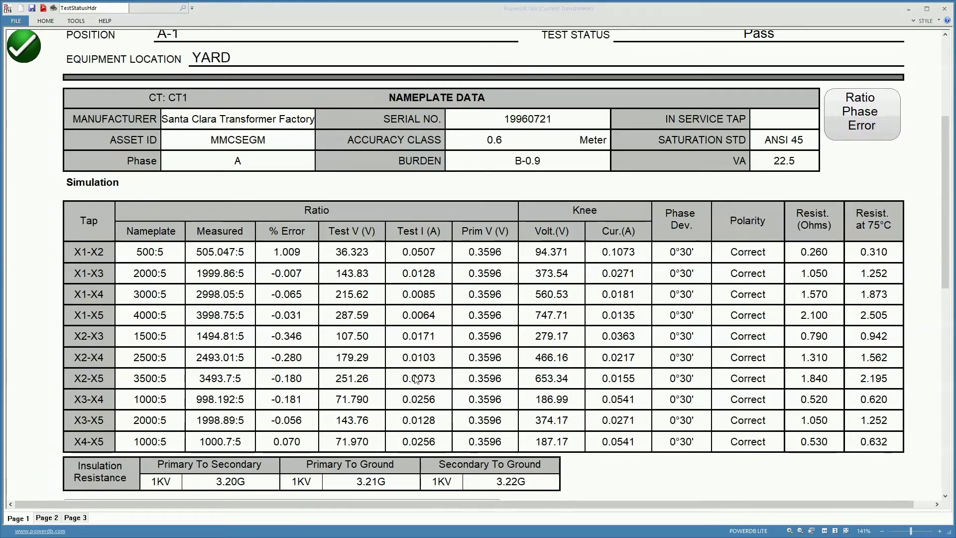
scroll(416, 378, "down", 2)
Step: Scroll down to the excitation curves with knee points for taps X1-X2 through X4-X5
scroll(417, 379, "down", 4)
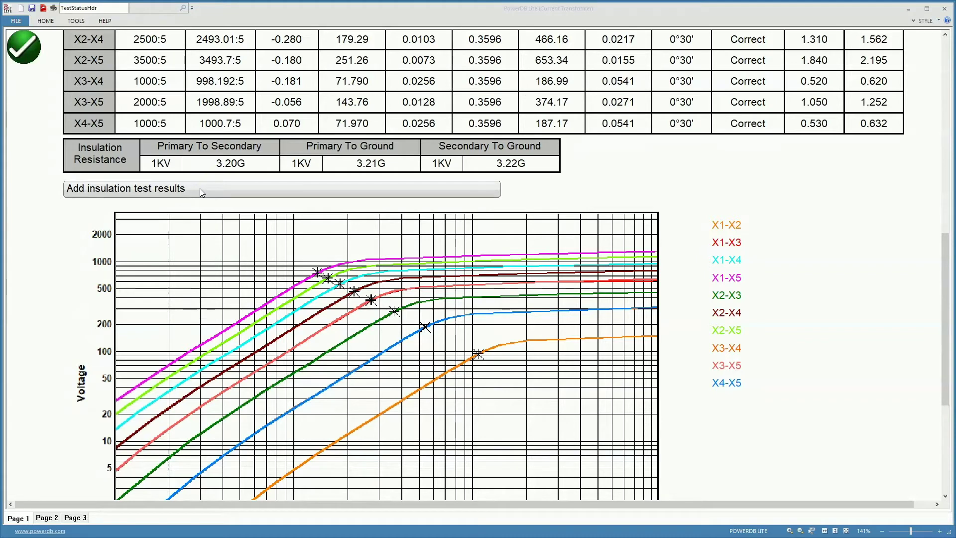
Step: Add a second, empty insulation test results table and scroll down to the excitation chart
left_click(200, 189)
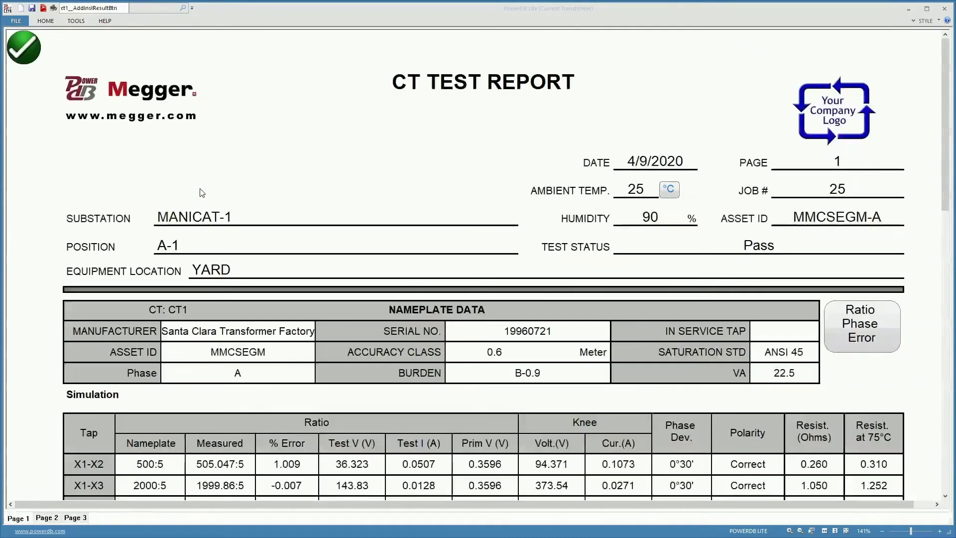
scroll(272, 363, "down", 5)
scroll(271, 363, "down", 5)
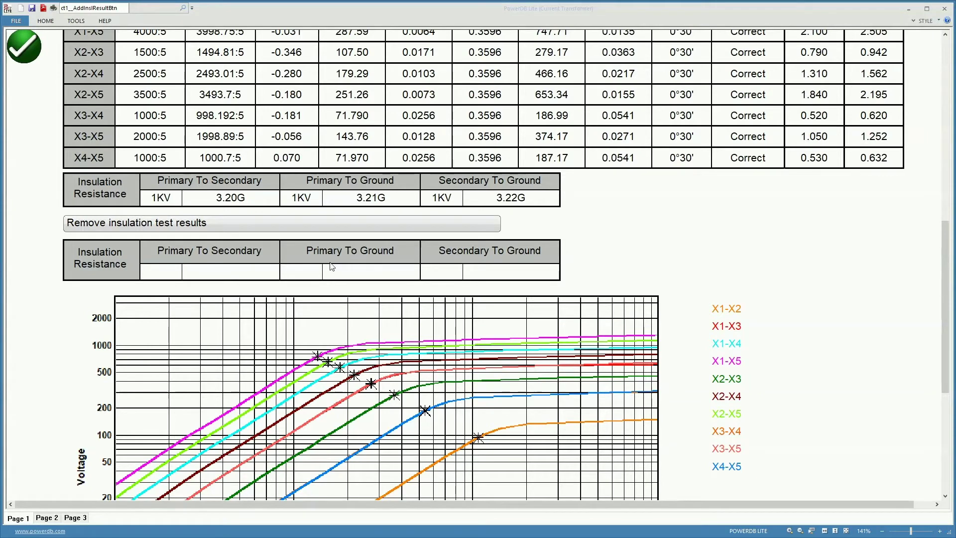
scroll(235, 310, "down", 4)
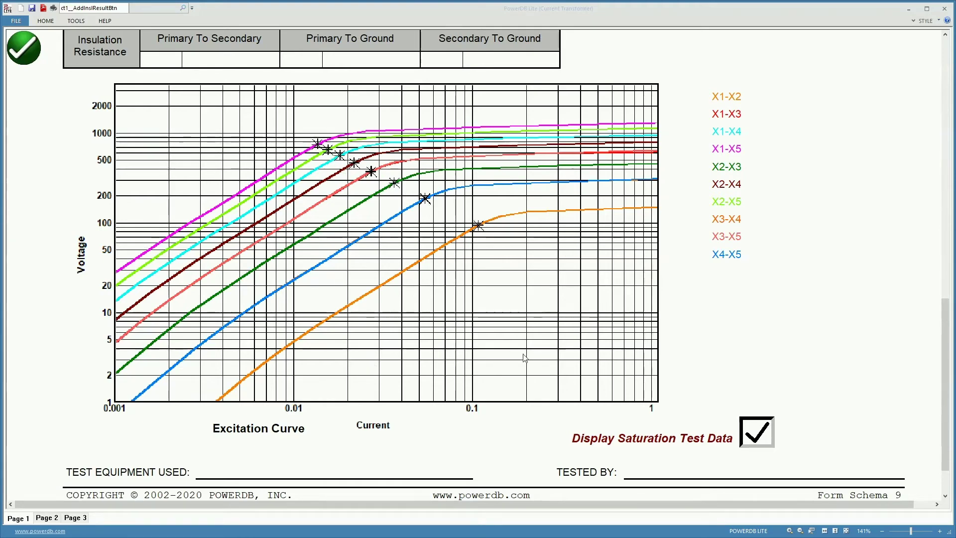
scroll(524, 357, "up", 10)
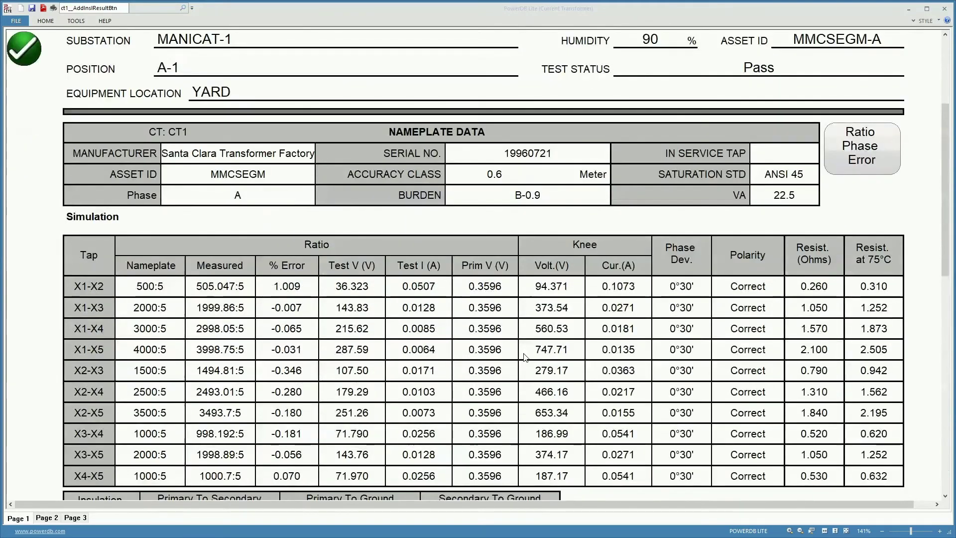
scroll(523, 318, "down", 2)
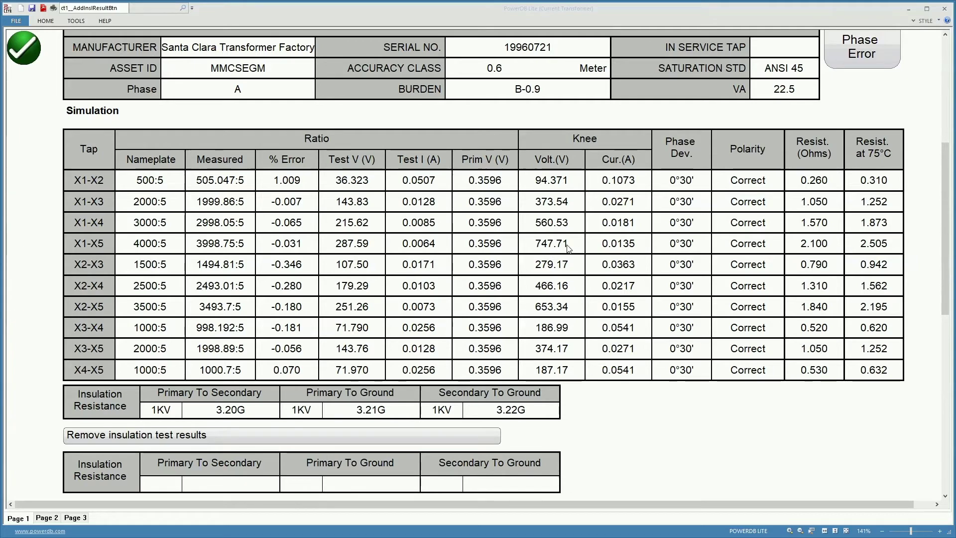
scroll(567, 248, "down", 8)
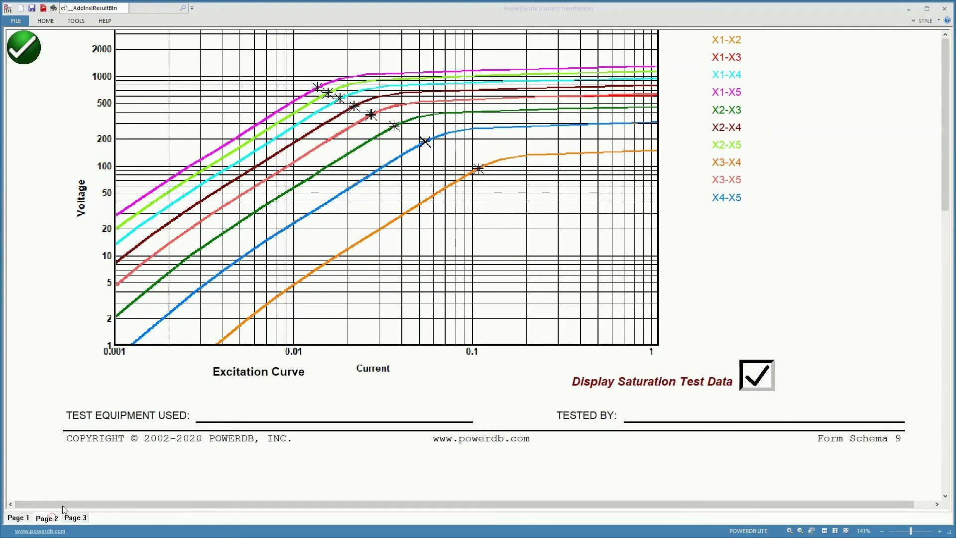
left_click(47, 518)
Step: Copy page 2's excitation voltage and current table in CSV form
scroll(248, 393, "down", 10)
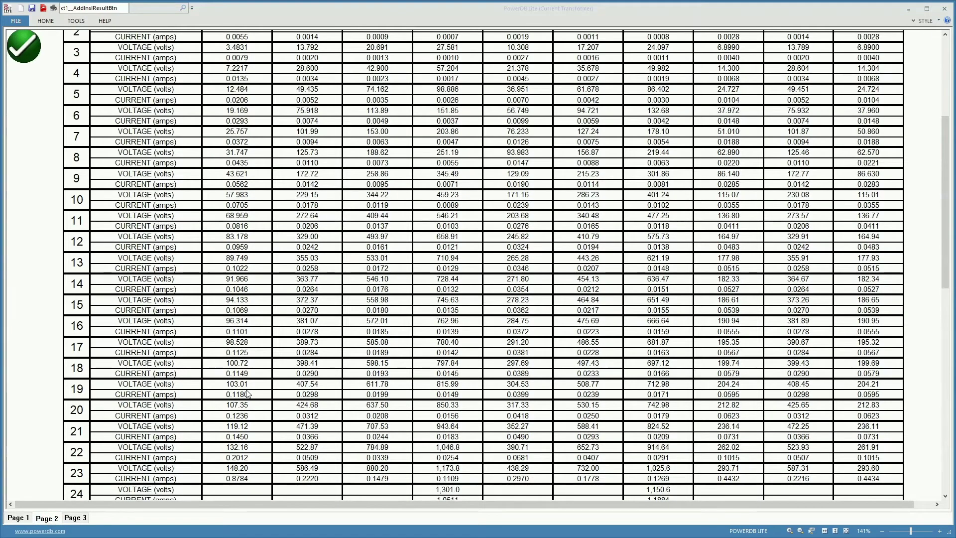
scroll(247, 393, "up", 5)
scroll(247, 393, "up", 4)
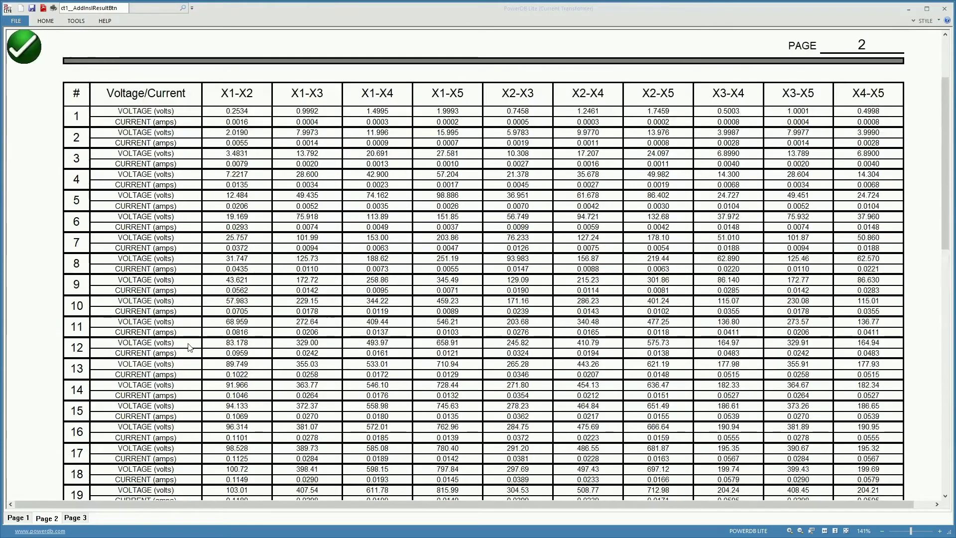
right_click(83, 117)
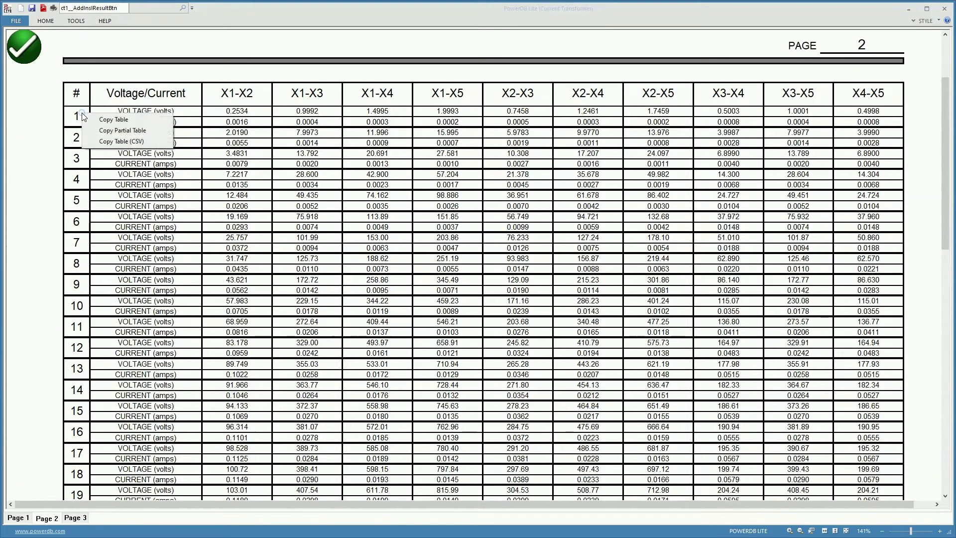
left_click(120, 141)
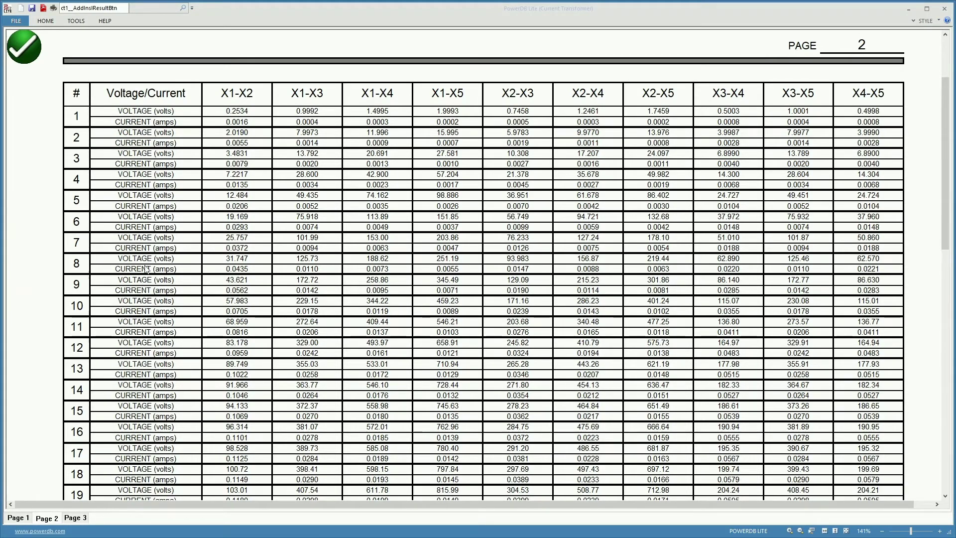
Step: Go back to Page 1 of the CT Test Report
scroll(241, 361, "down", 2)
scroll(240, 361, "up", 1)
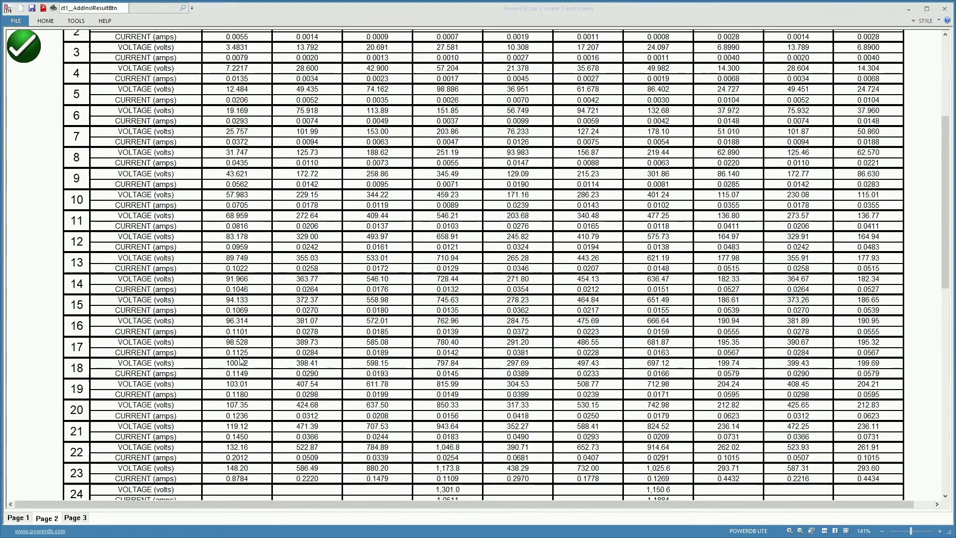
left_click(21, 520)
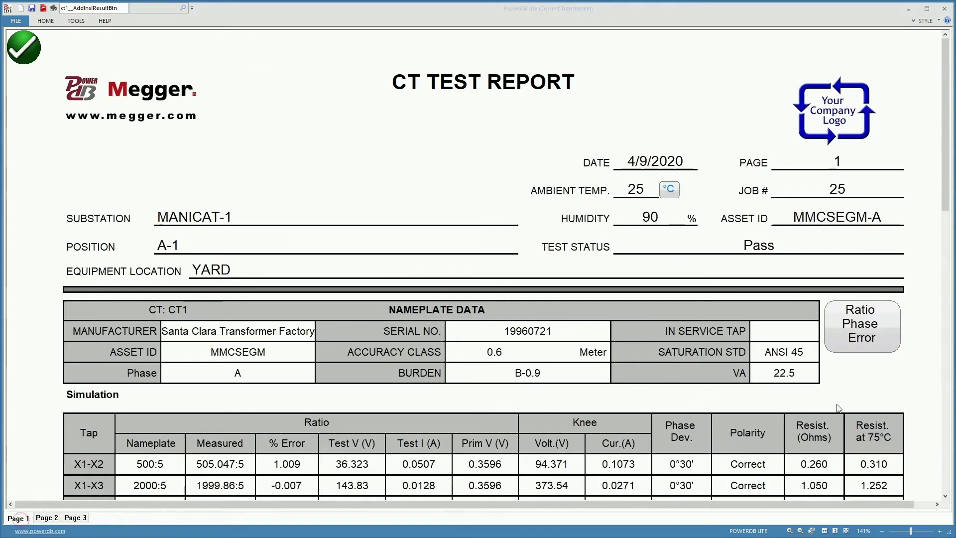
Step: Turn off Display Saturation Test Data and check Page 2's ratio error and phase displacement charts
scroll(871, 403, "down", 10)
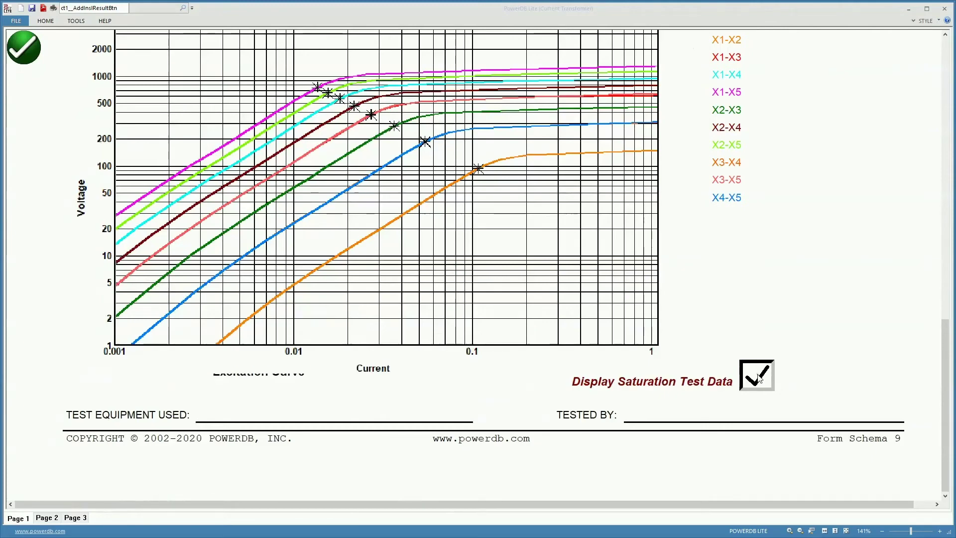
left_click(757, 375)
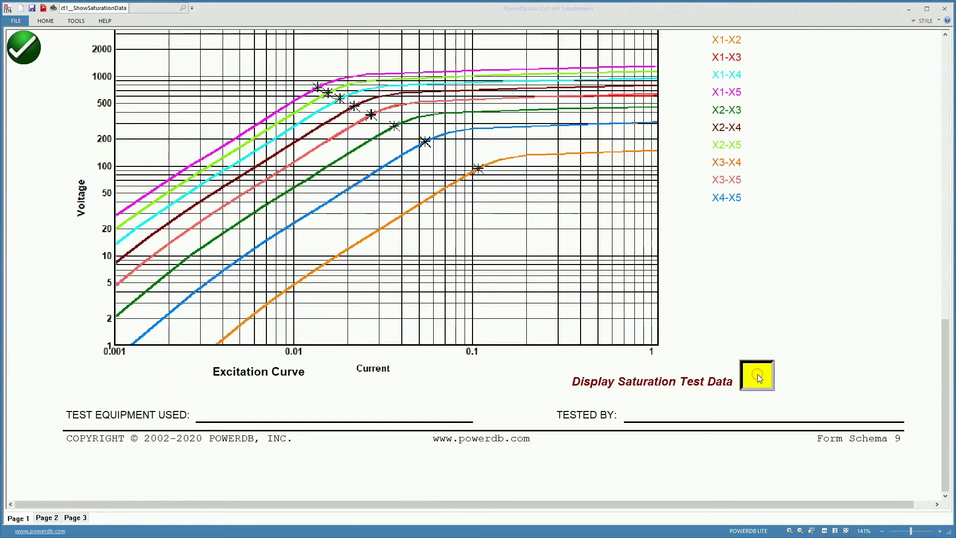
left_click(50, 519)
scroll(327, 318, "down", 15)
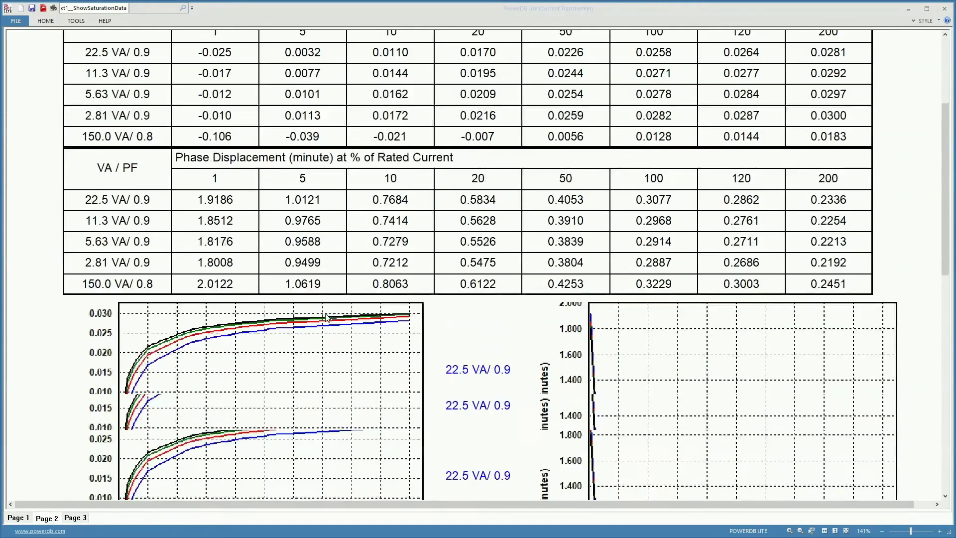
scroll(327, 318, "up", 15)
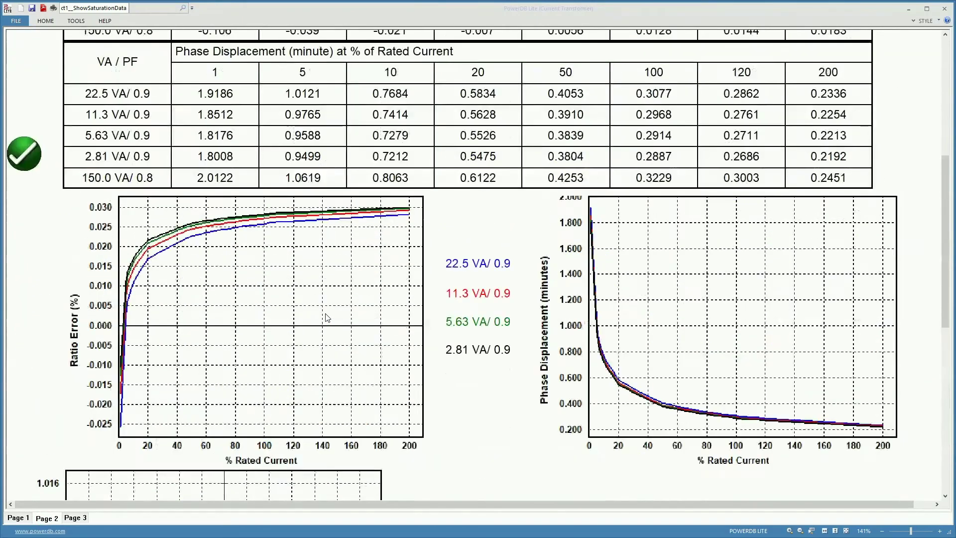
scroll(327, 318, "down", 3)
scroll(327, 317, "down", 4)
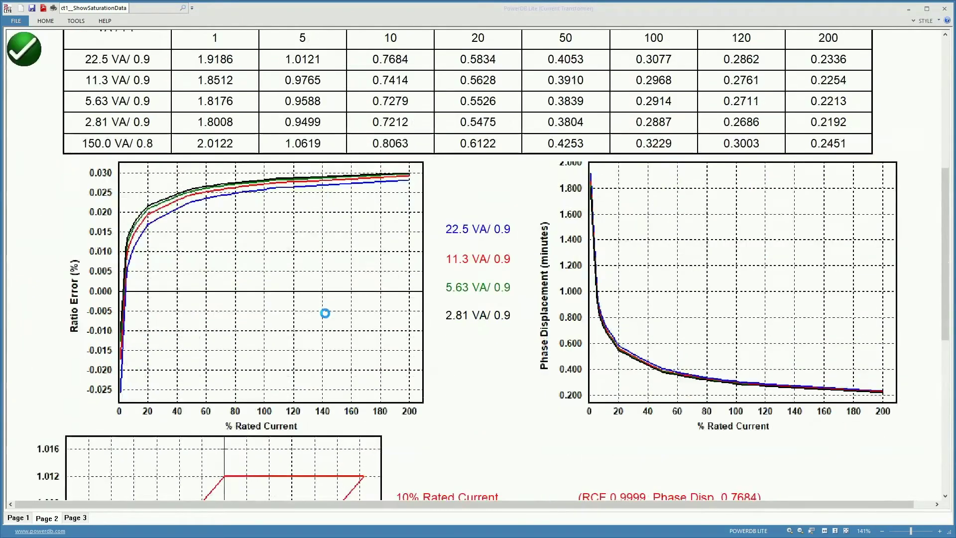
Step: Return to Page 1 and scroll to the bottom of the report
left_click(8, 519)
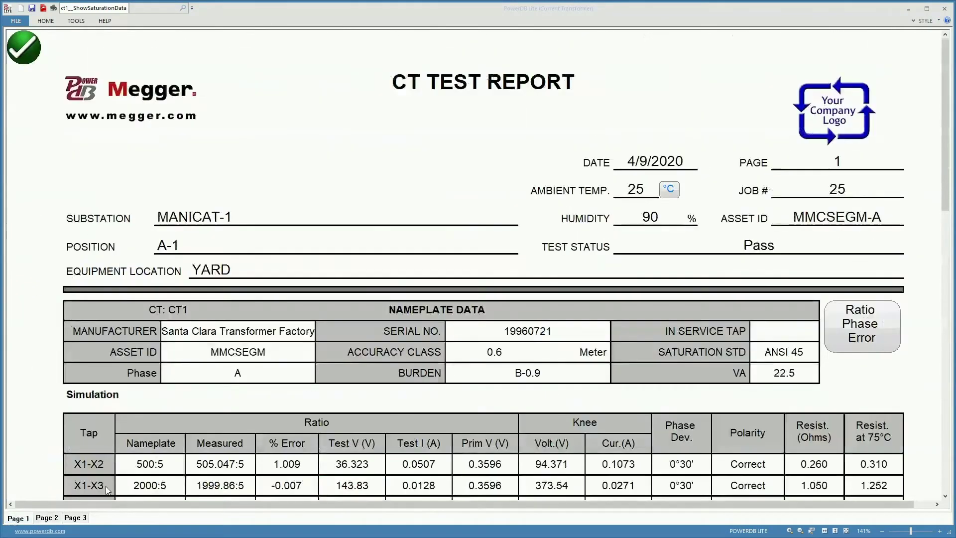
scroll(317, 393, "down", 8)
scroll(316, 392, "down", 7)
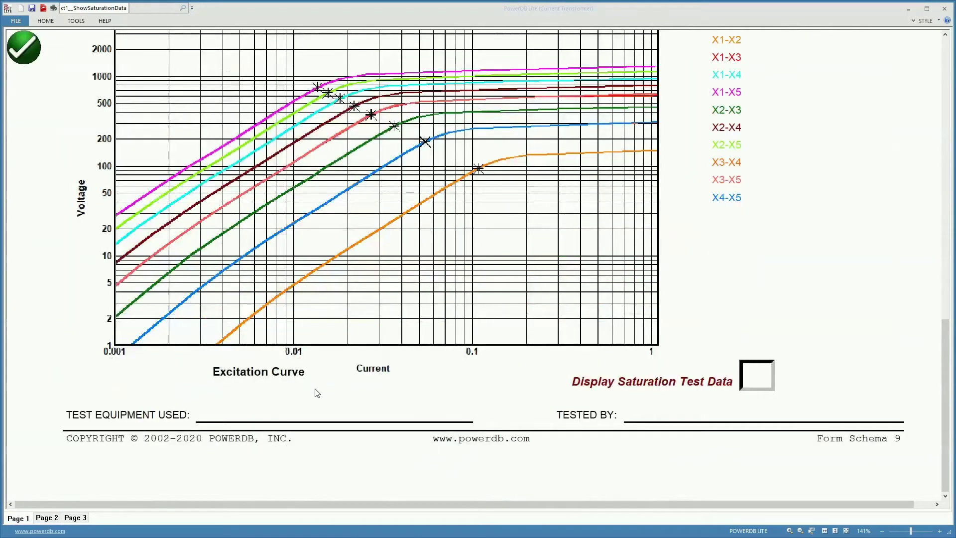
Step: Enter 'My tester' in the Tested By field, then view Page 2's X1-X5 ratio and phase error table
left_click(684, 421)
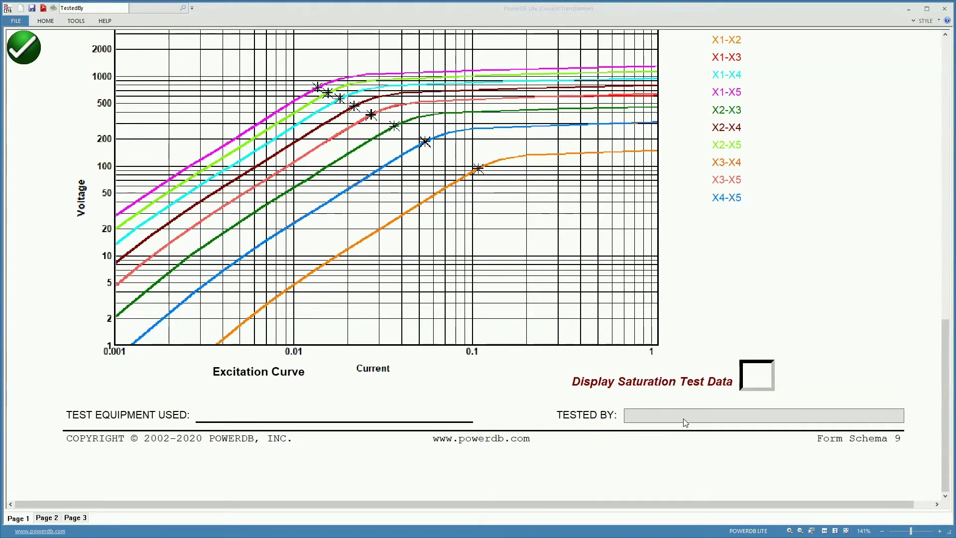
type("My test")
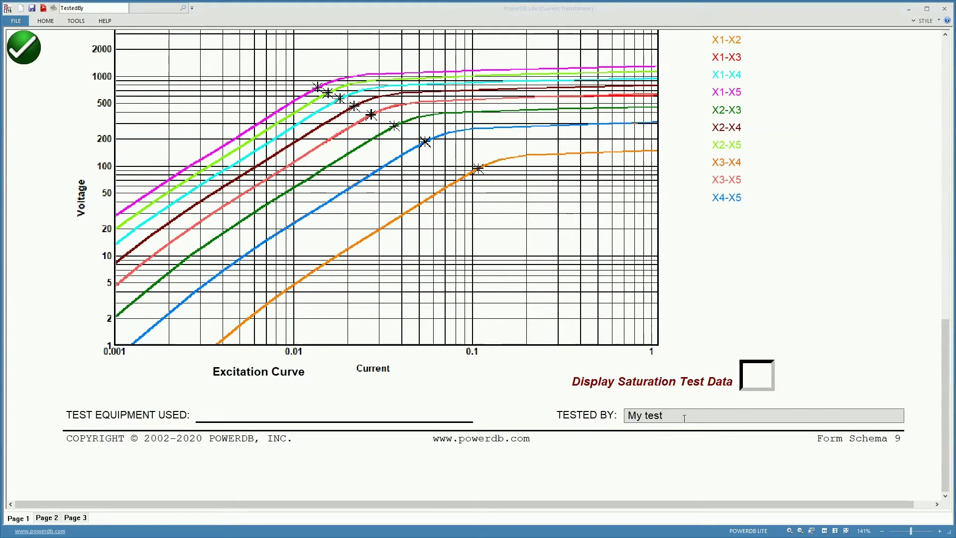
type("er")
left_click(282, 416)
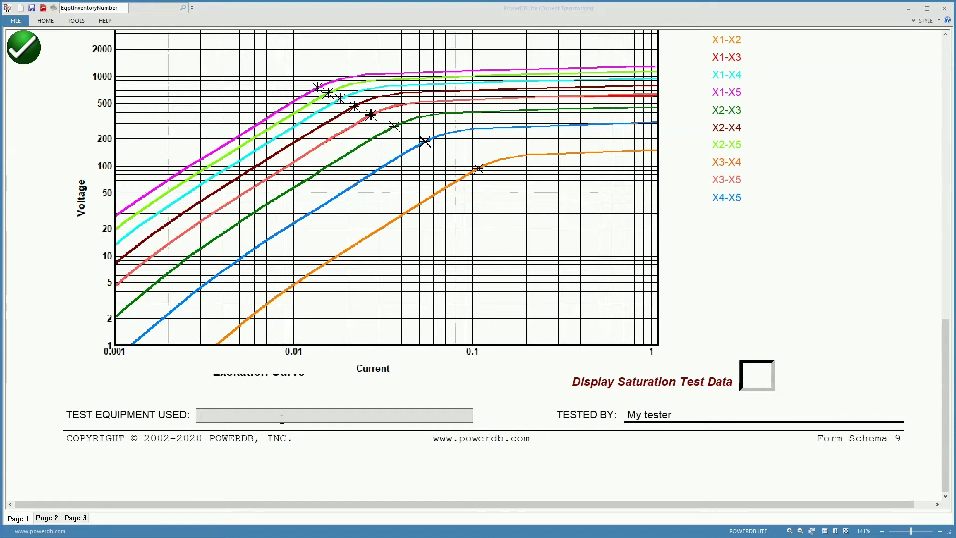
left_click(54, 518)
scroll(373, 265, "down", 2)
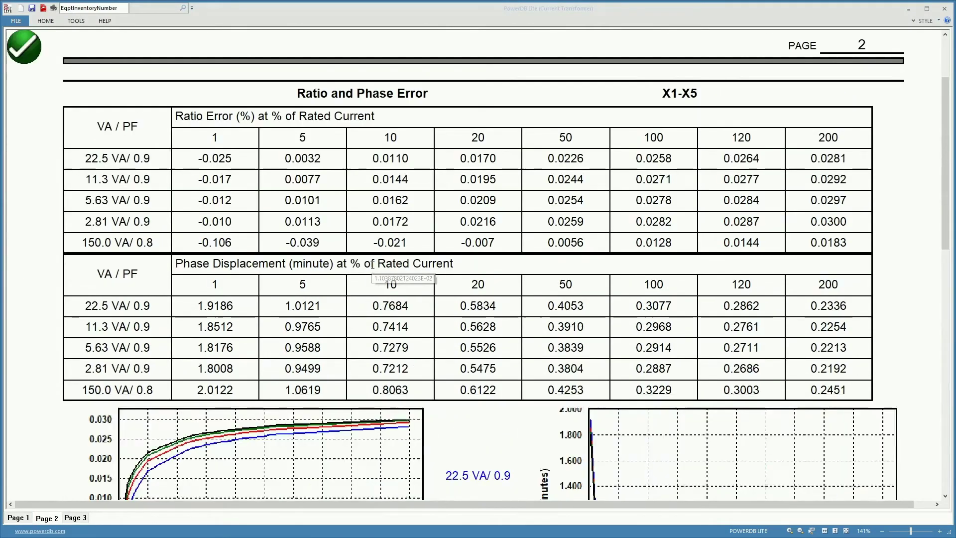
scroll(373, 264, "down", 2)
scroll(373, 264, "up", 2)
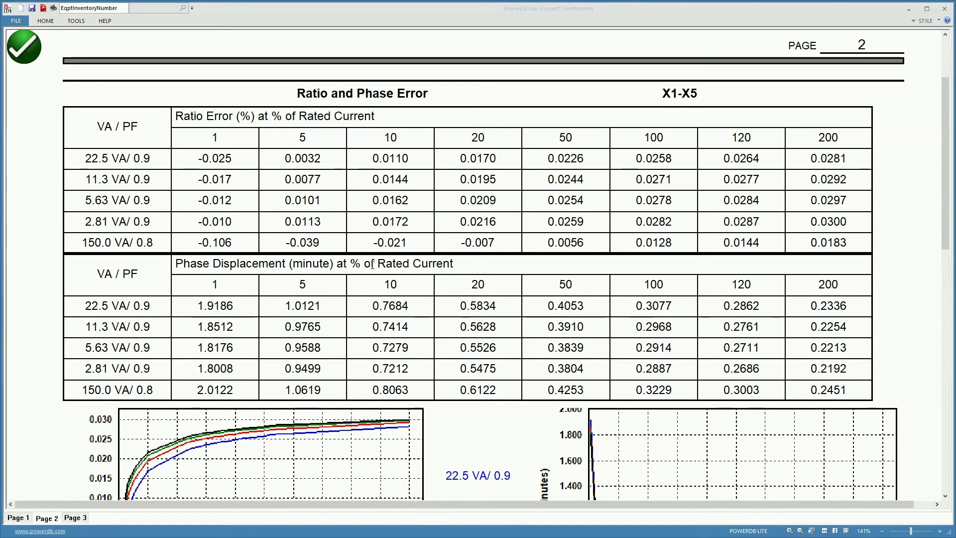
mouse_move(386, 198)
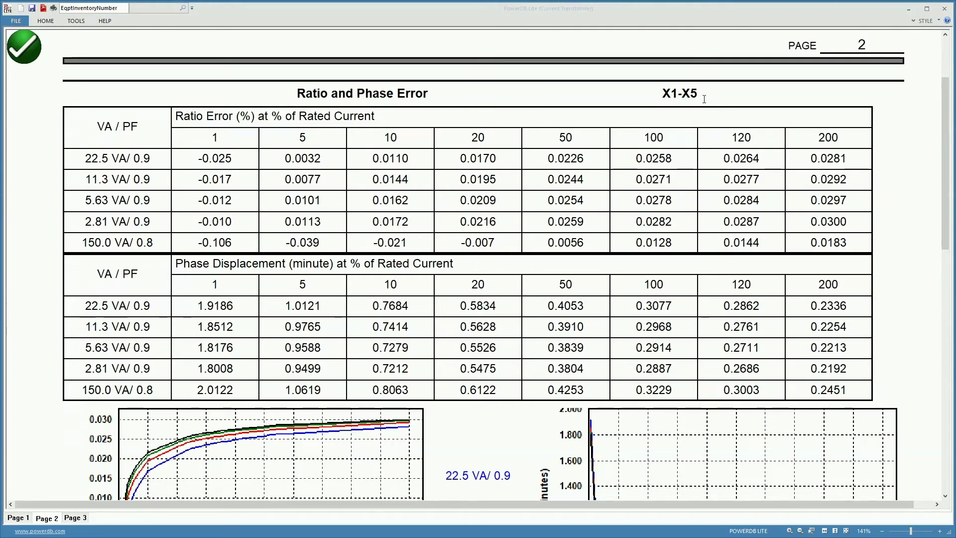
left_click(22, 517)
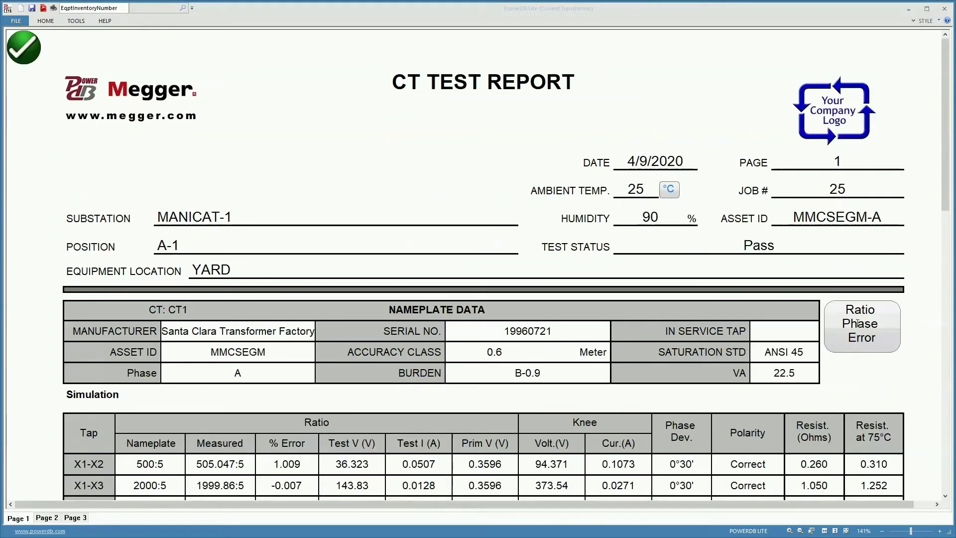
left_click(858, 323)
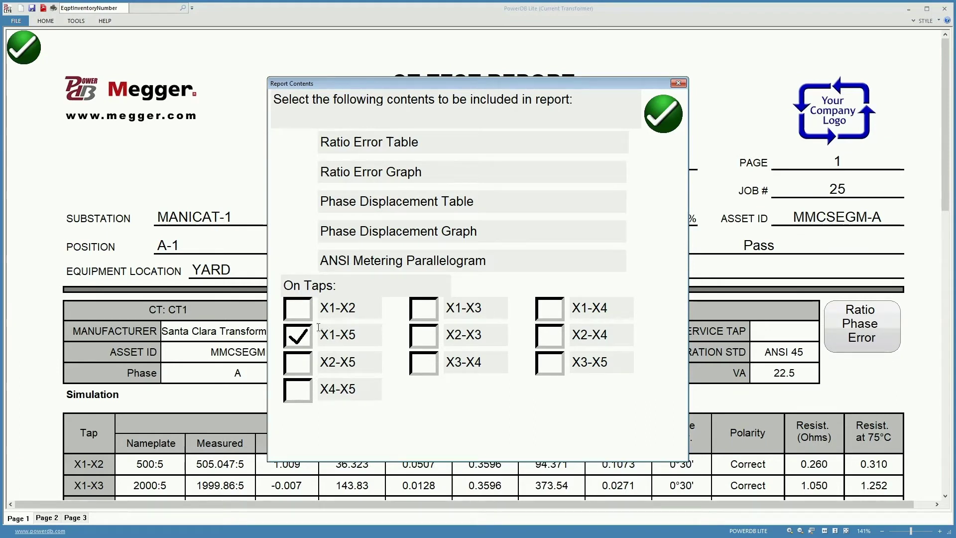
Step: Check X1-X2, X1-X3 and X1-X4 under On Taps in Report Contents and confirm
left_click(303, 307)
left_click(423, 308)
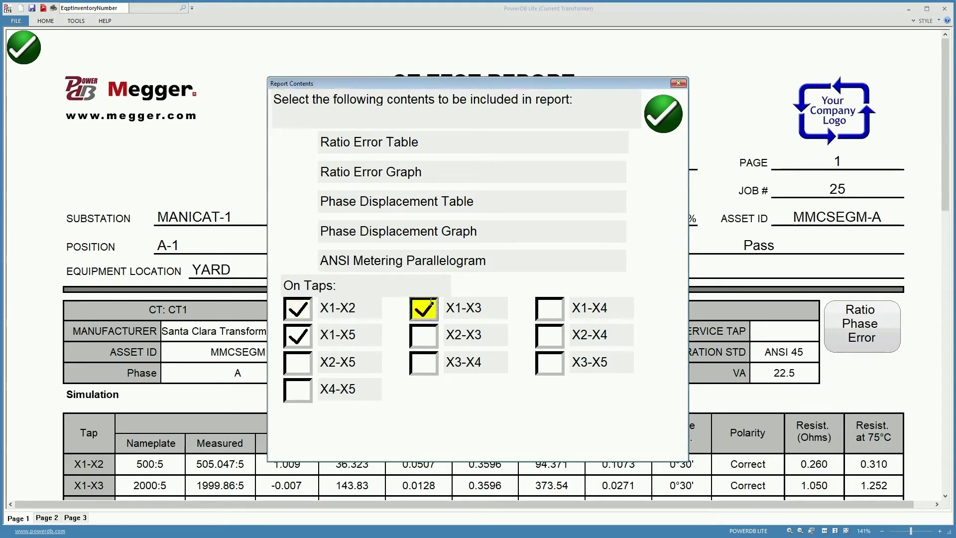
left_click(559, 311)
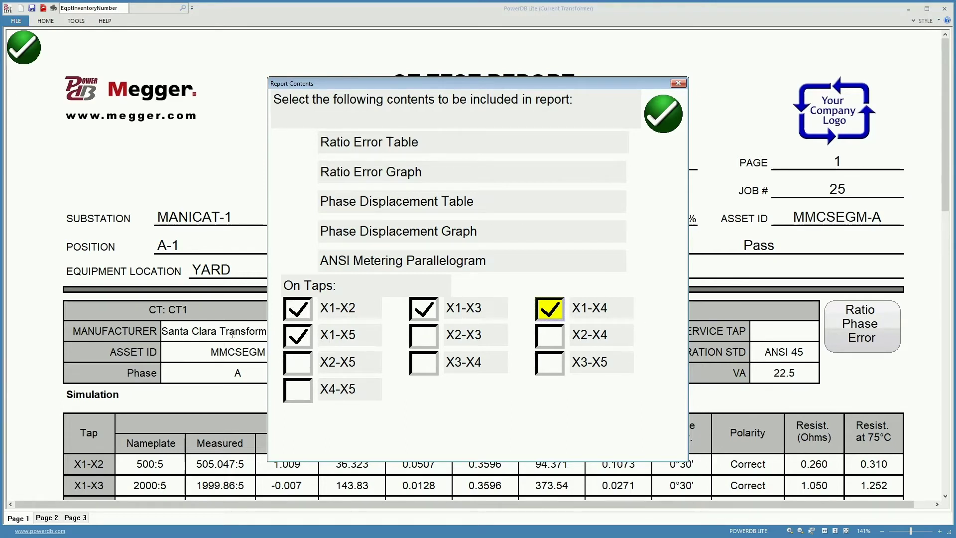
key("Return")
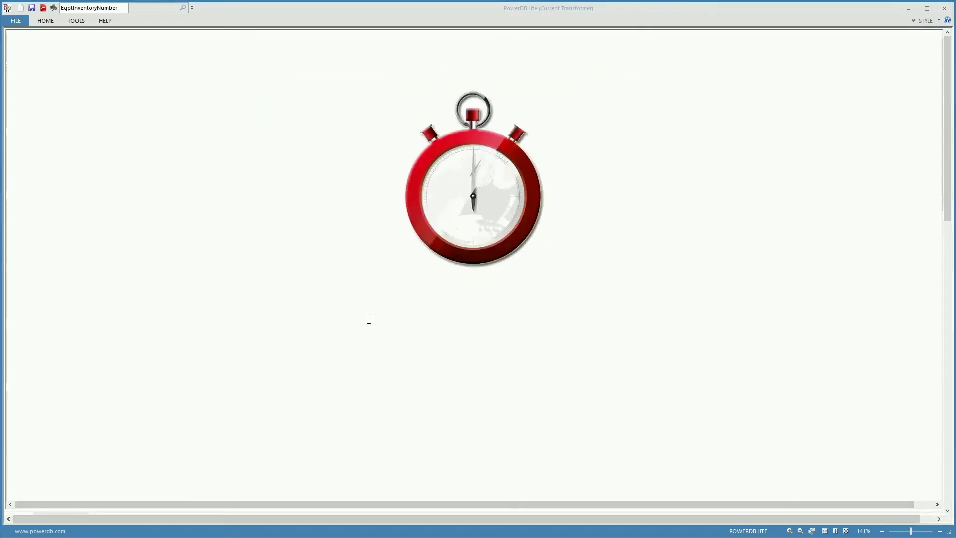
Step: Scroll through Page 1 and Page 2 of the regenerated six-page report
scroll(369, 319, "down", 5)
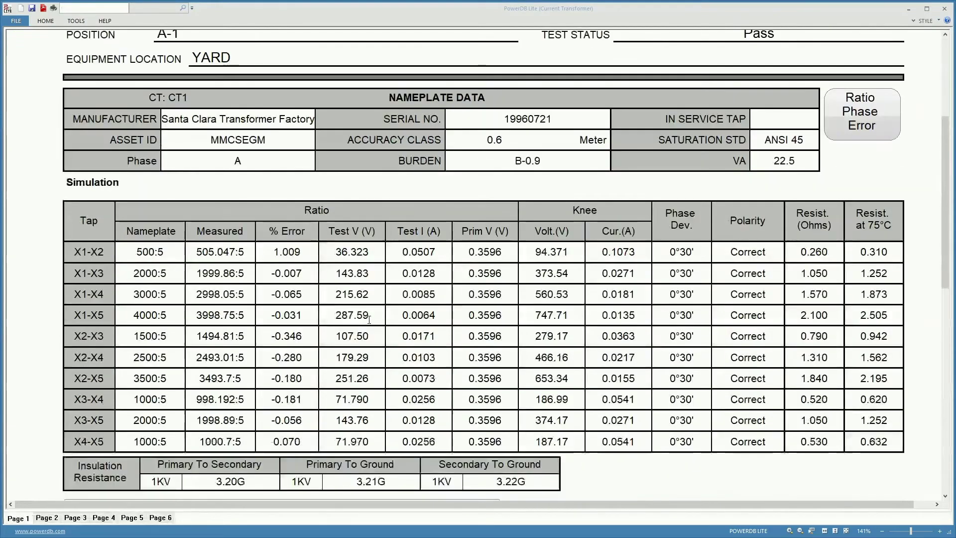
scroll(369, 320, "down", 10)
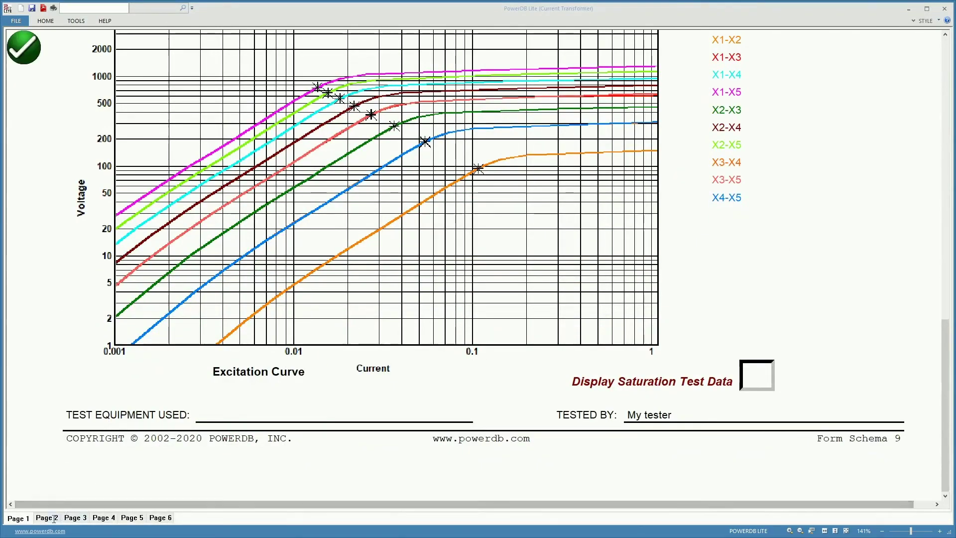
left_click(54, 518)
scroll(392, 324, "down", 5)
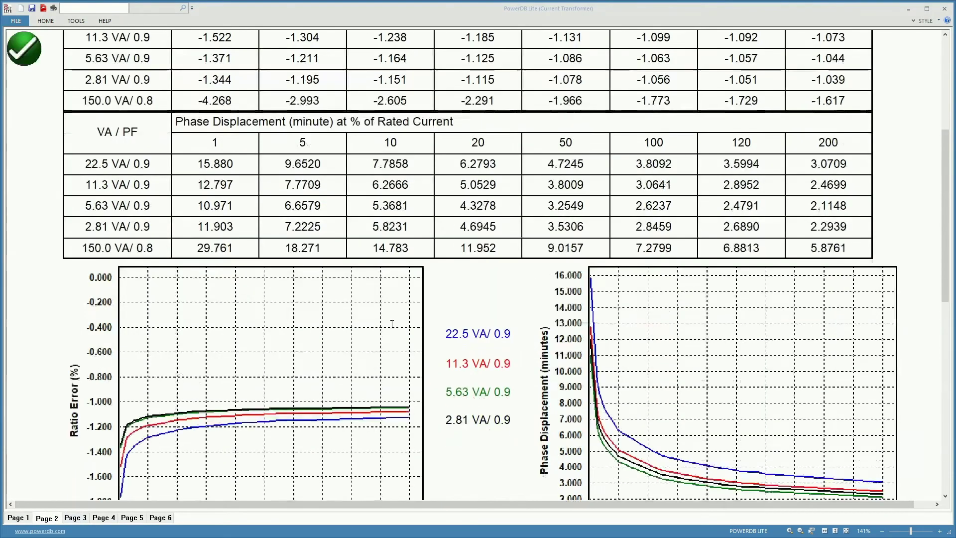
scroll(392, 324, "up", 5)
scroll(392, 324, "down", 20)
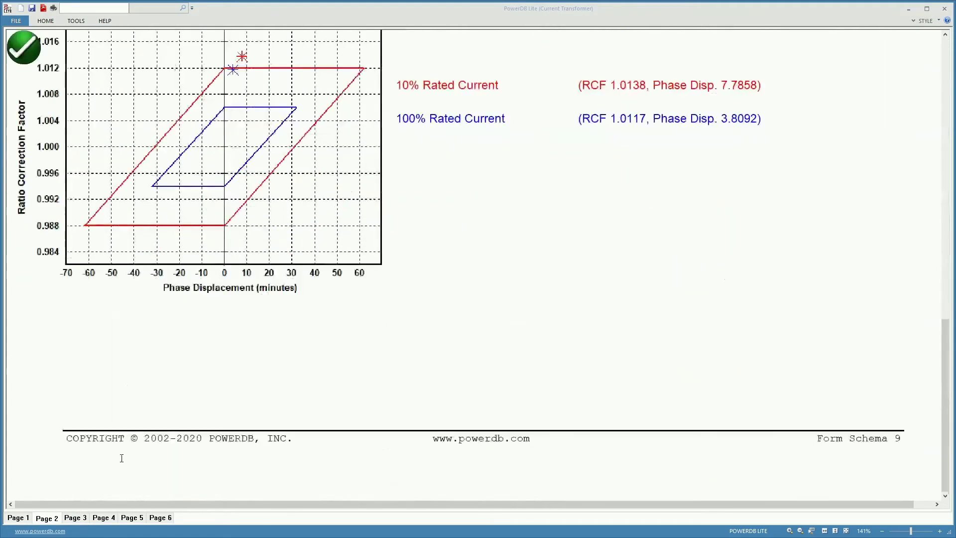
Step: Review Page 3's X1-X3 ratio and phase error tables, then return to Page 1
left_click(76, 518)
scroll(498, 269, "down", 3)
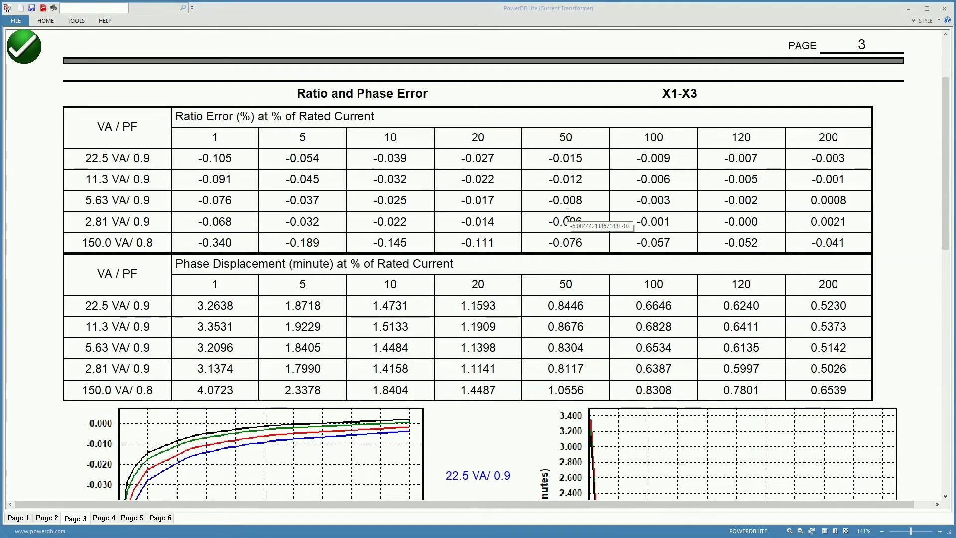
scroll(568, 222, "down", 10)
scroll(568, 214, "up", 12)
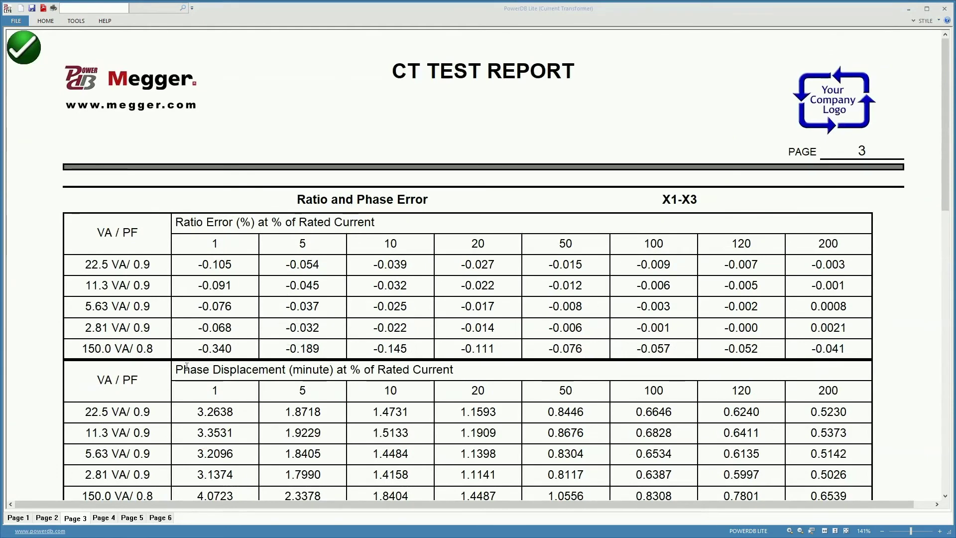
scroll(389, 351, "down", 3)
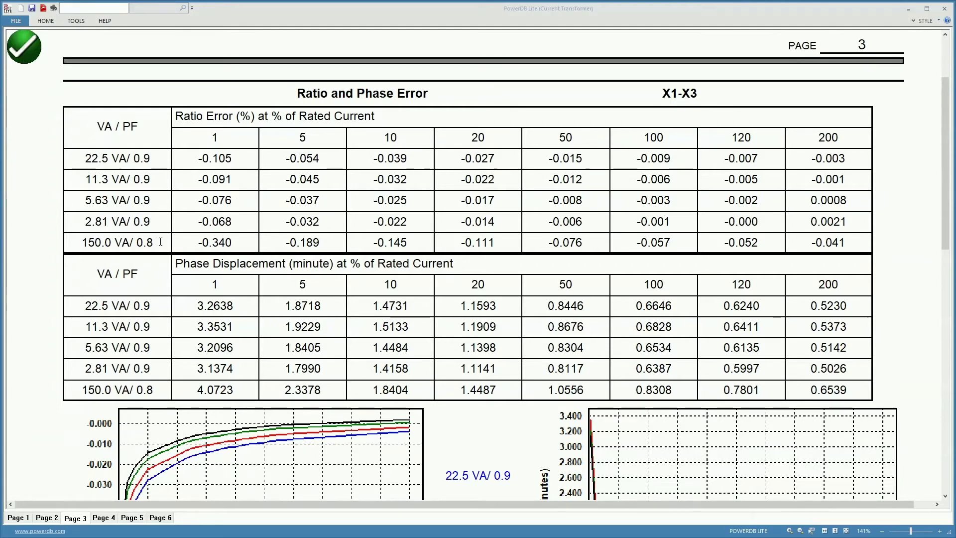
scroll(160, 242, "up", 3)
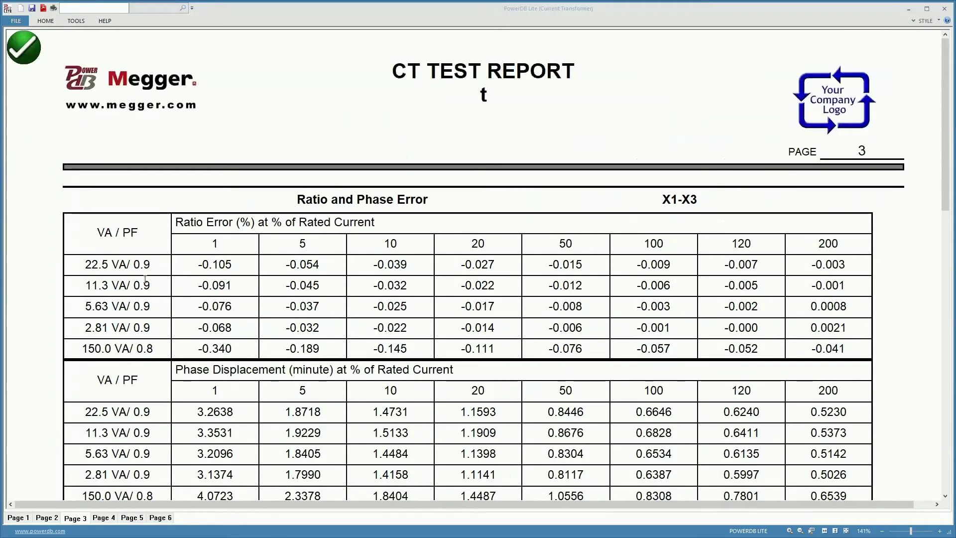
left_click(32, 516)
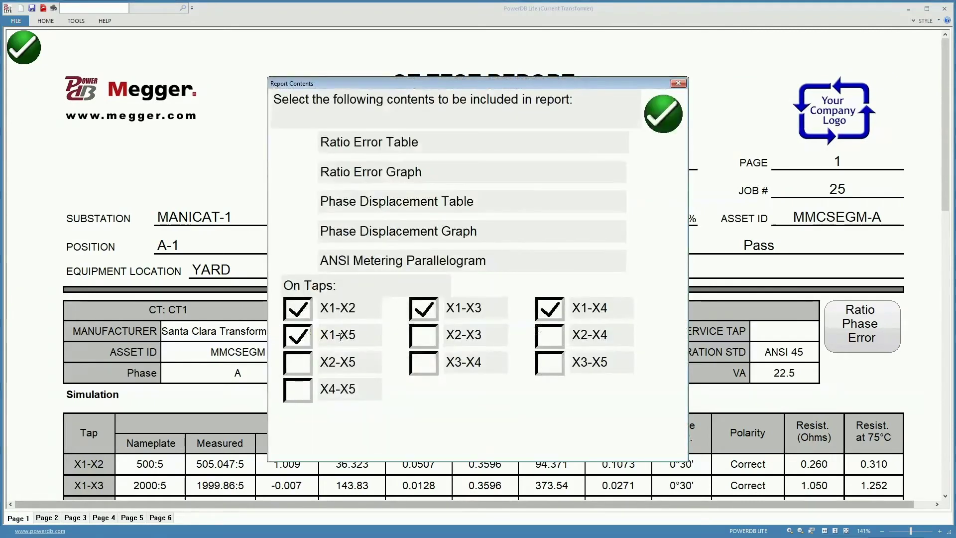
Step: Uncheck taps X1-X2, X1-X3 and X1-X4 so only X1-X5 stays in the report contents
left_click(298, 309)
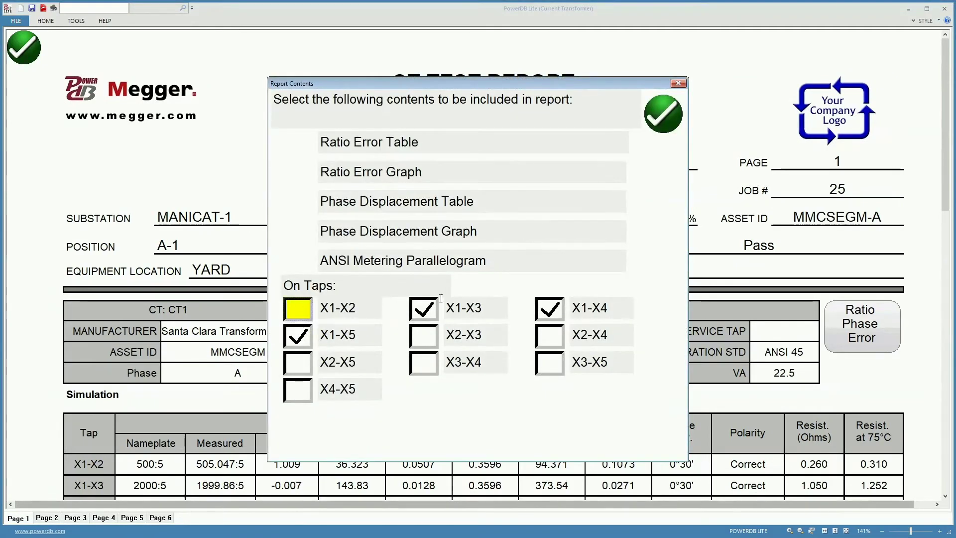
left_click(424, 309)
left_click(549, 309)
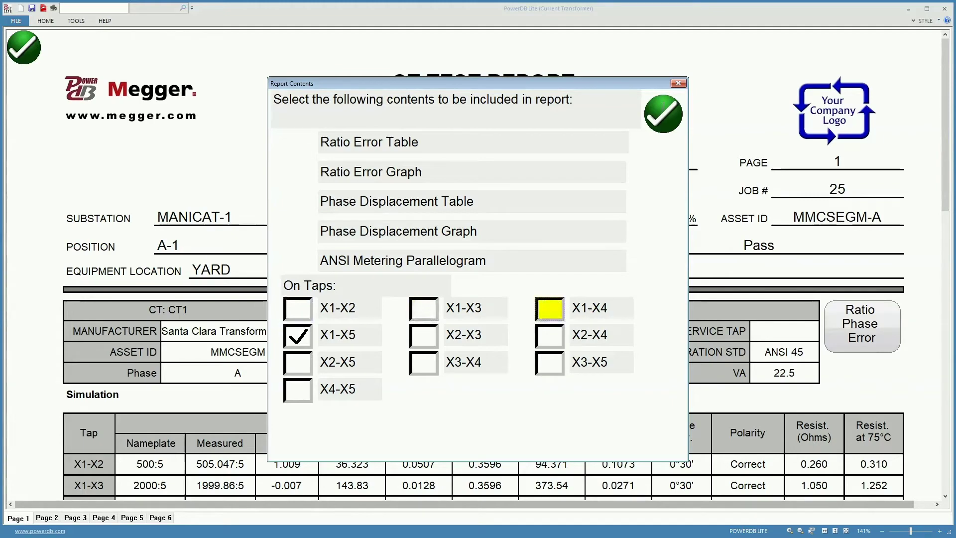
left_click(663, 113)
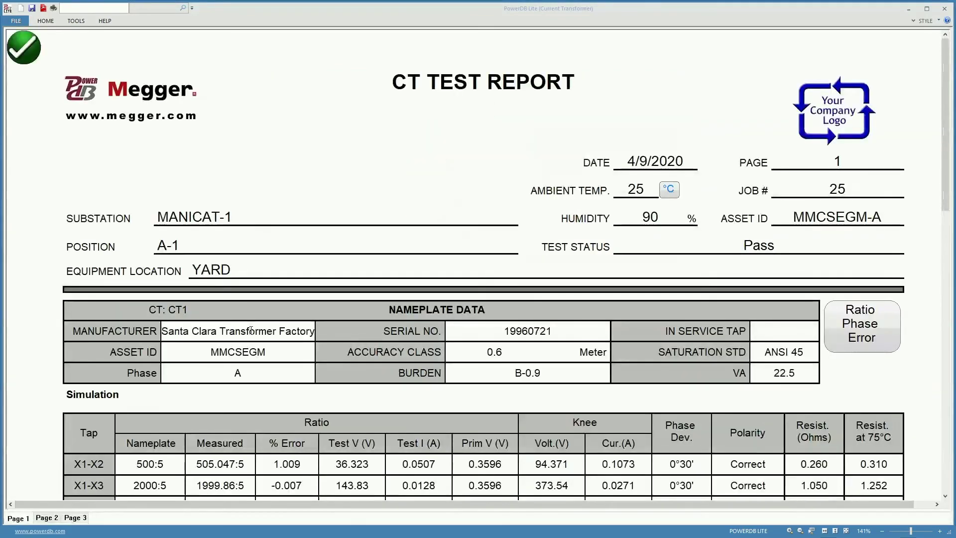
scroll(251, 330, "down", 2)
scroll(251, 330, "down", 10)
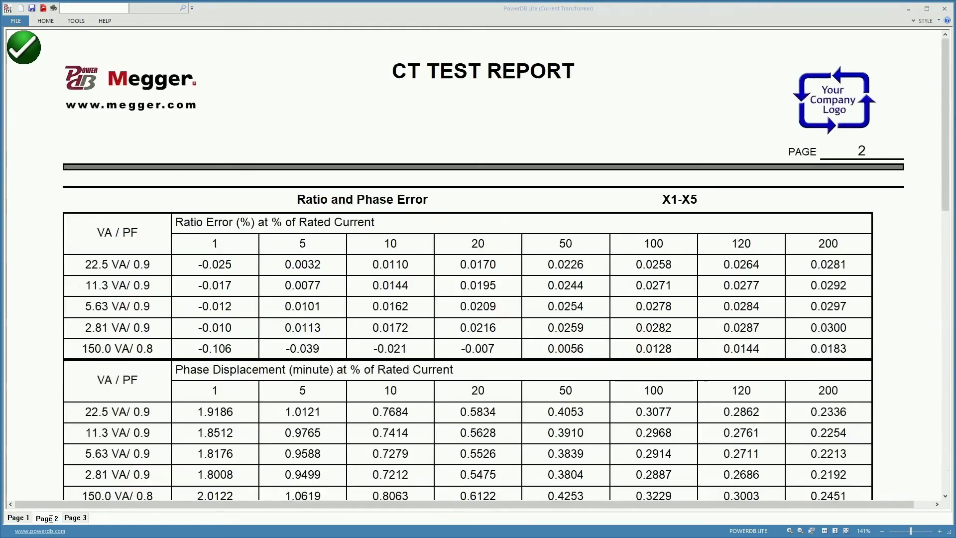
Step: Scroll through page 2's X1-X5 ratio error and phase displacement tables and accuracy graphs
scroll(423, 339, "down", 6)
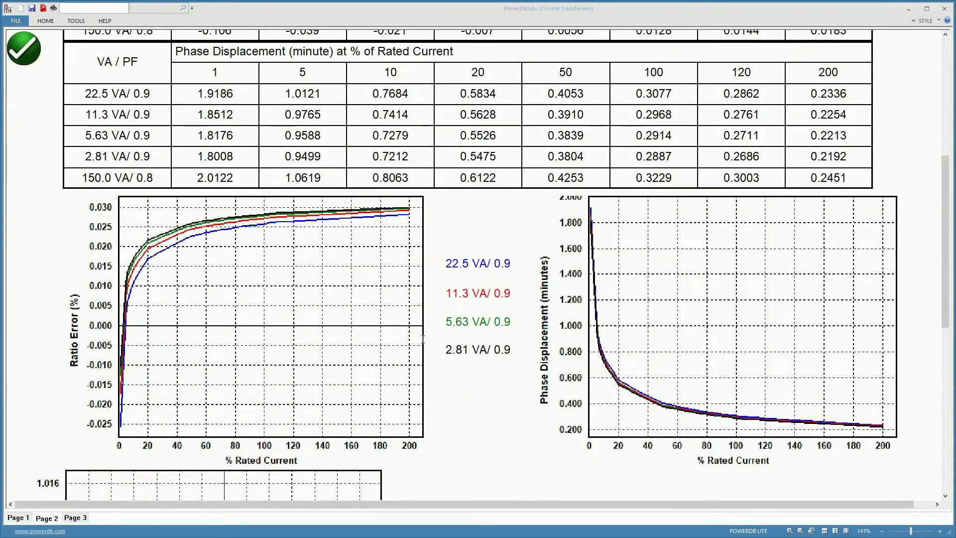
scroll(423, 338, "down", 2)
scroll(423, 339, "up", 2)
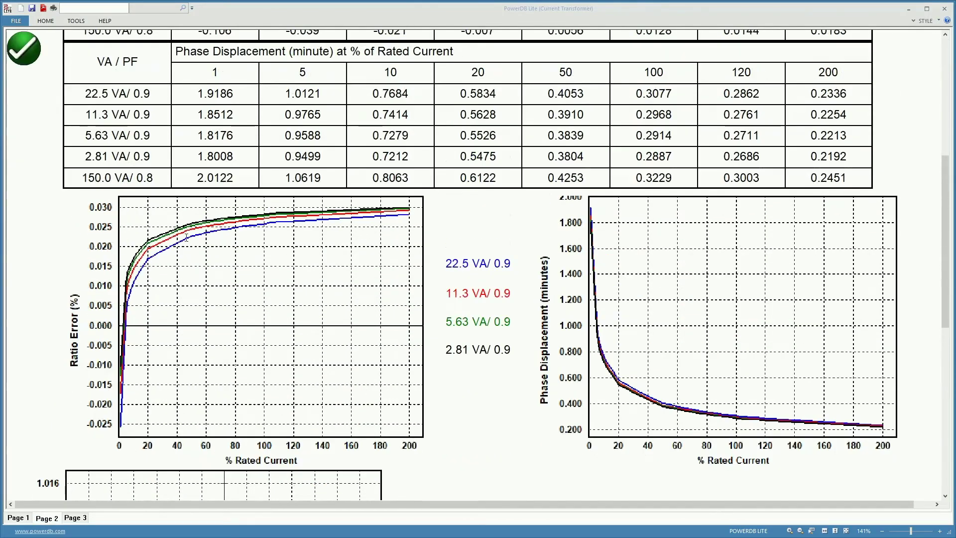
scroll(291, 224, "up", 4)
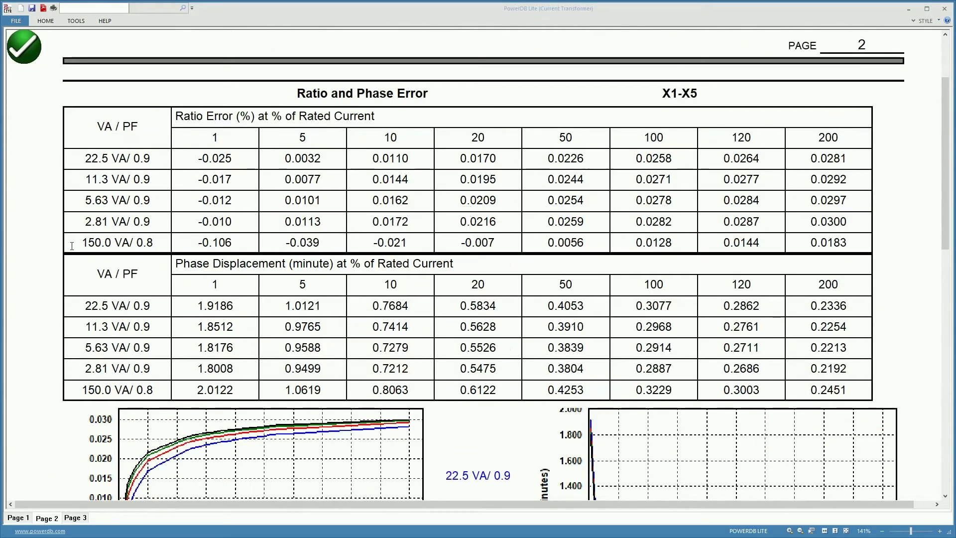
scroll(203, 322, "down", 6)
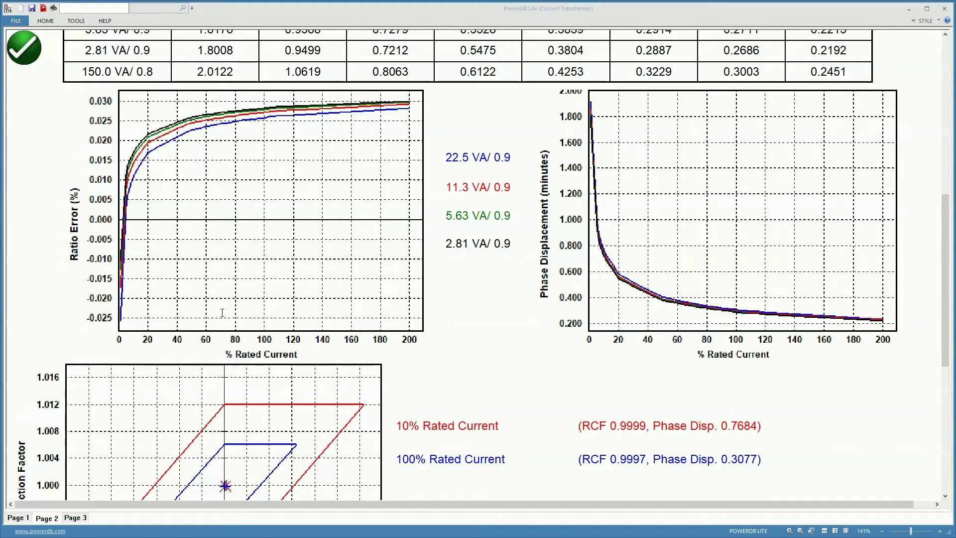
scroll(222, 311, "up", 2)
scroll(222, 312, "up", 2)
scroll(222, 312, "down", 2)
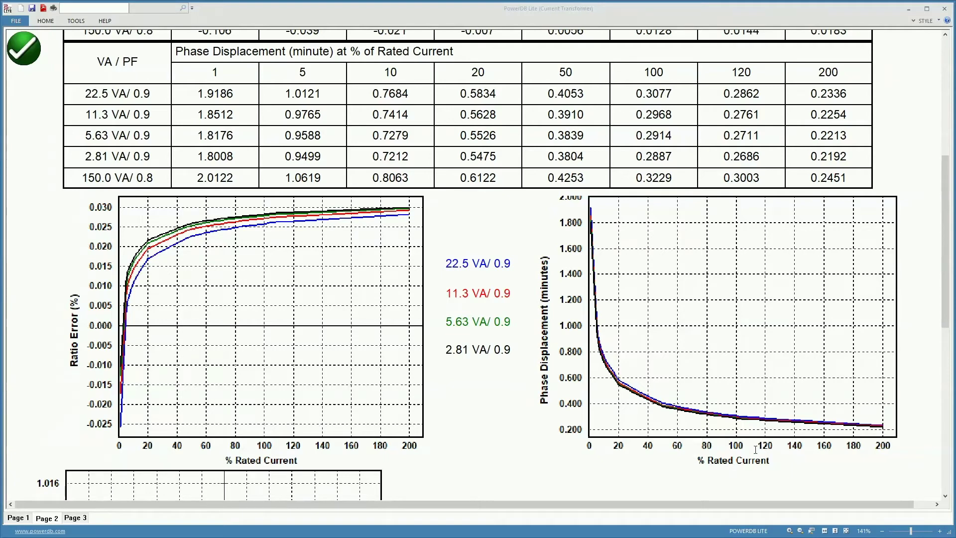
scroll(487, 397, "down", 5)
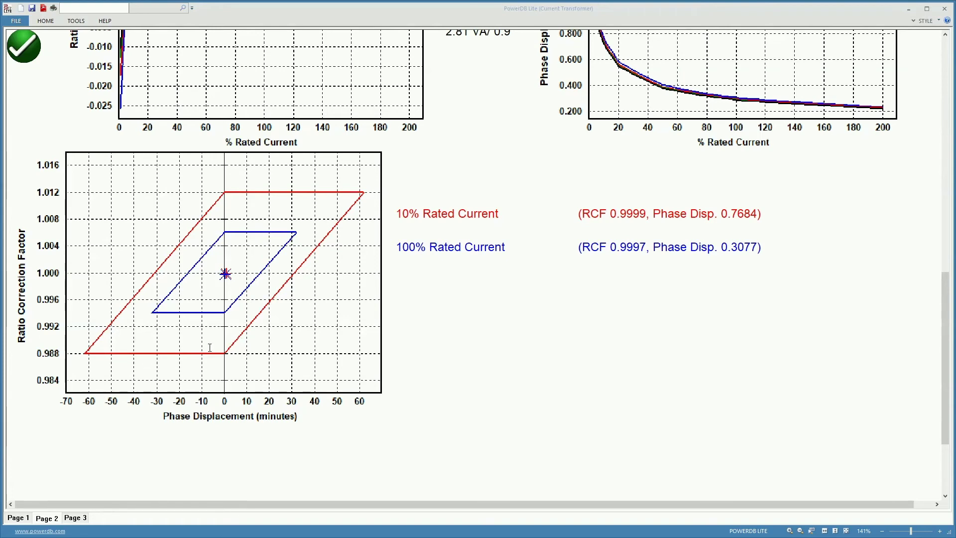
scroll(241, 330, "down", 5)
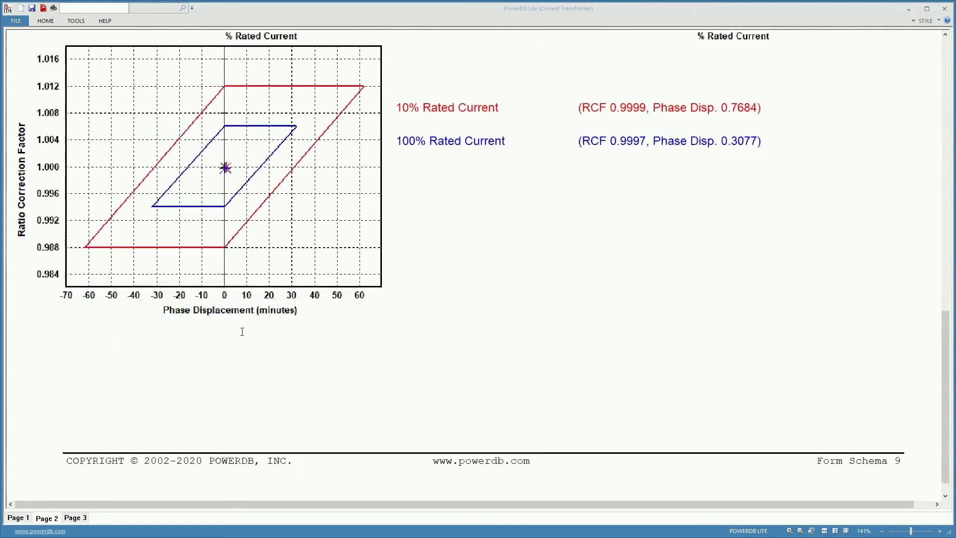
left_click(75, 517)
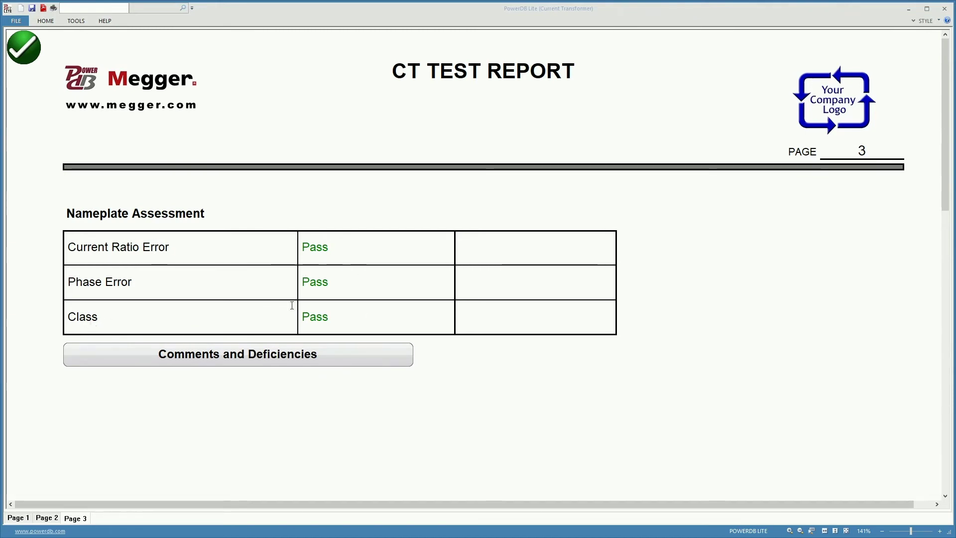
Step: Look over page 2 of the report again, then return to page 1
left_click(46, 518)
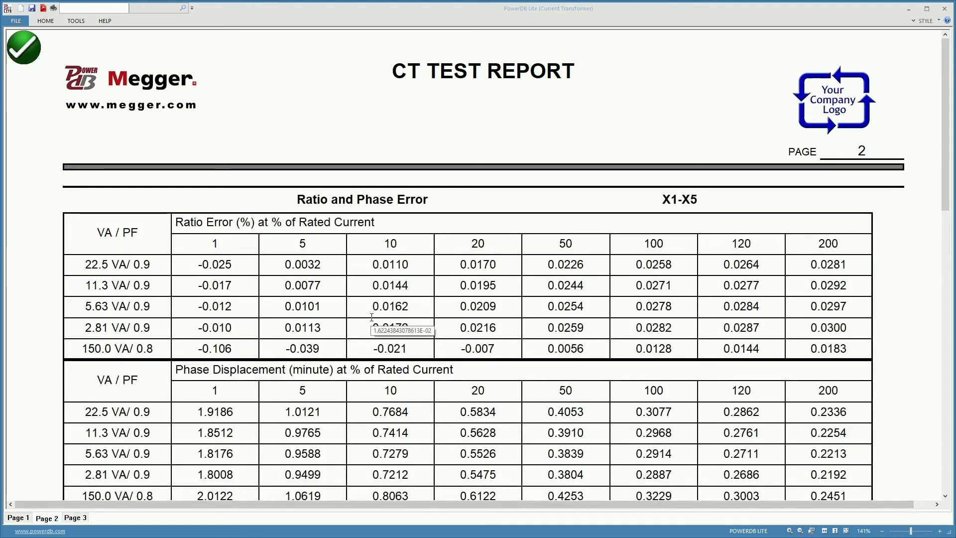
scroll(372, 316, "down", 5)
scroll(371, 316, "down", 9)
scroll(371, 317, "up", 4)
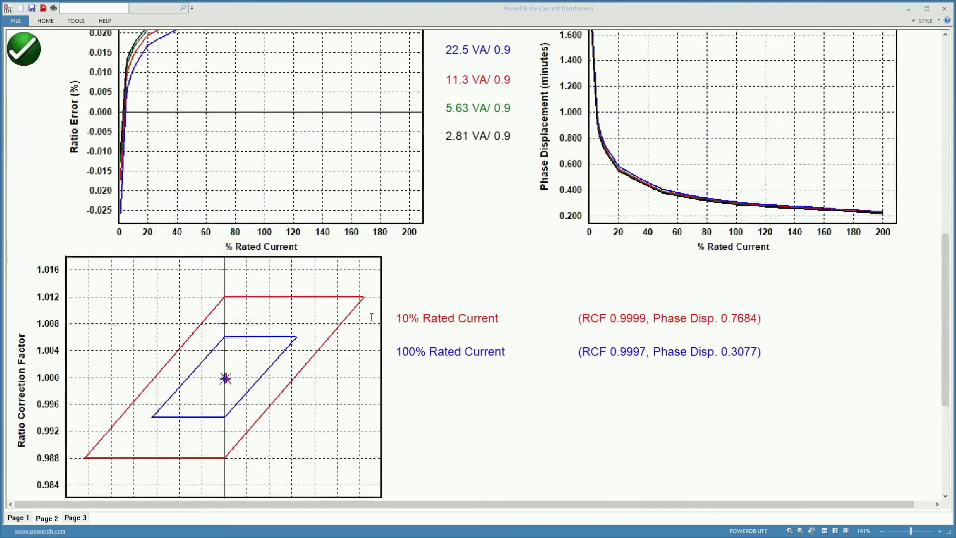
left_click(18, 517)
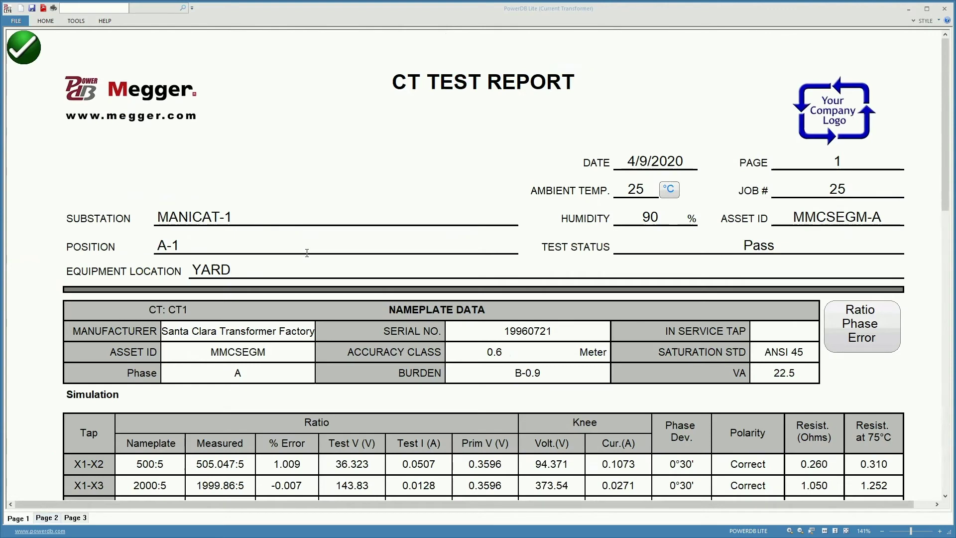
Step: Make the CT a protection class C800 CT and reopen the CT test report
left_click(23, 48)
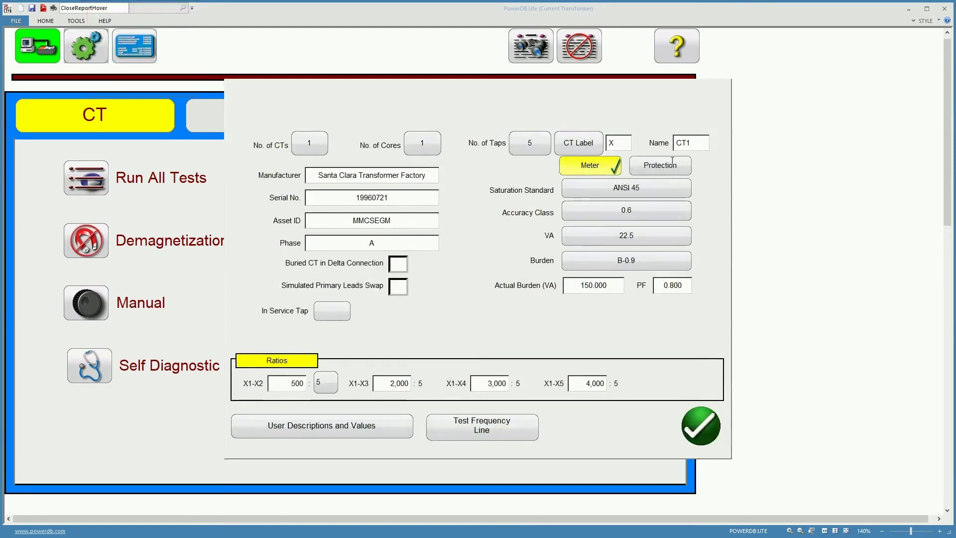
left_click(672, 160)
left_click(645, 202)
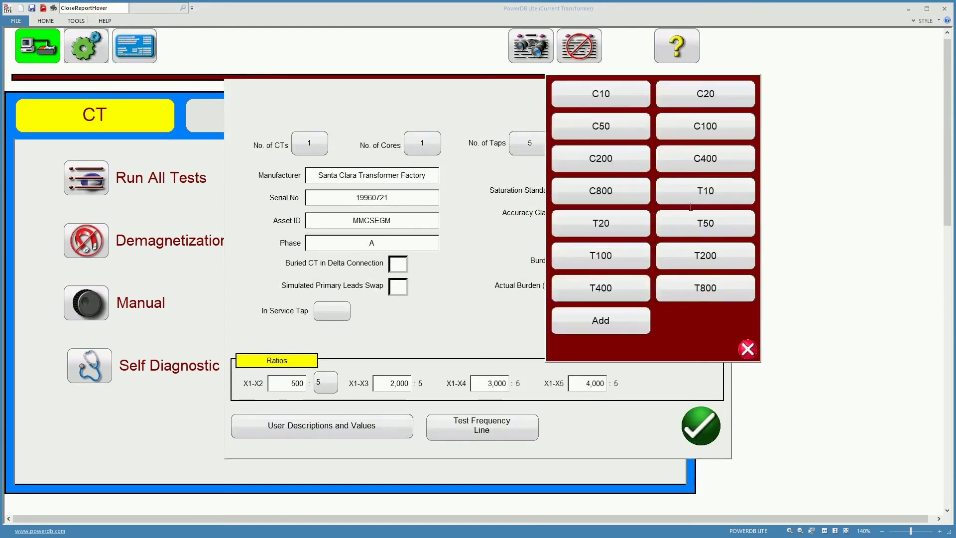
left_click(646, 194)
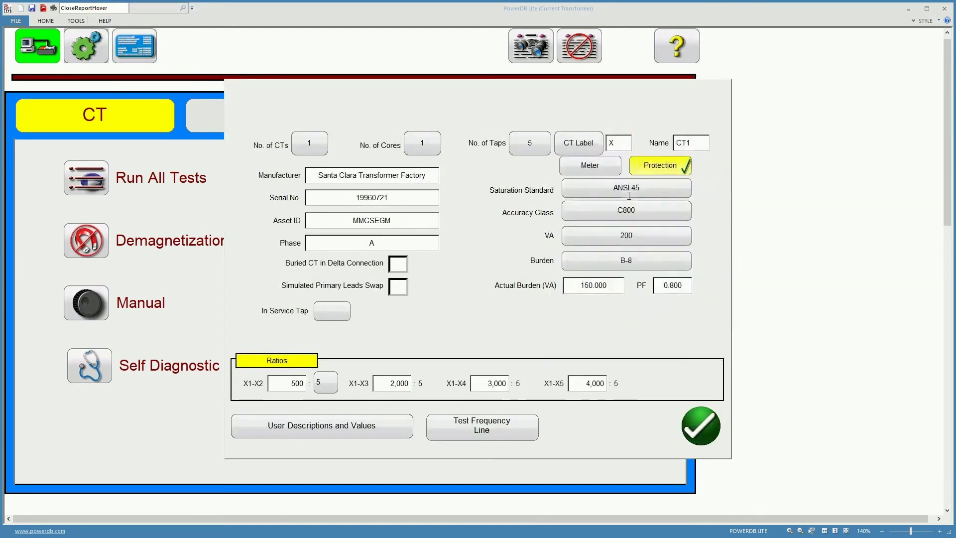
left_click(700, 426)
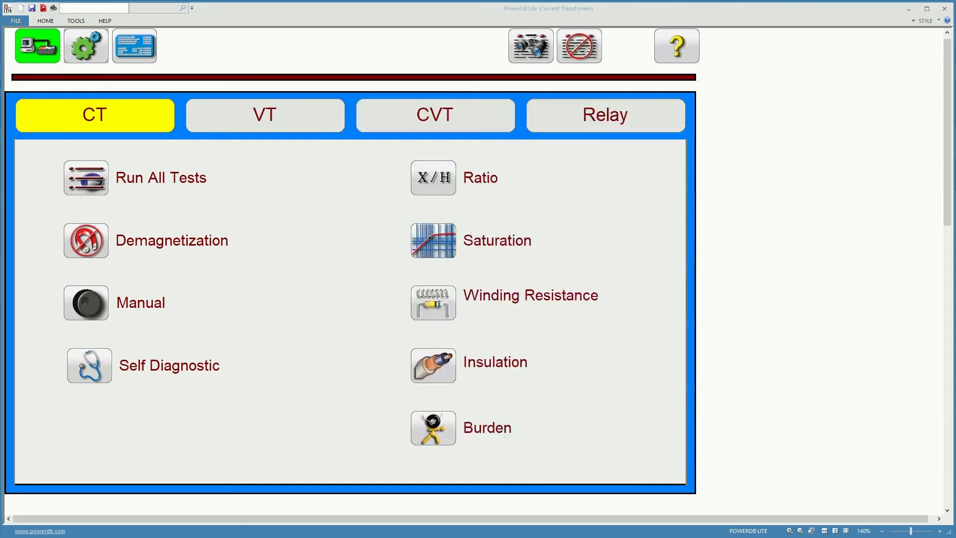
left_click(532, 39)
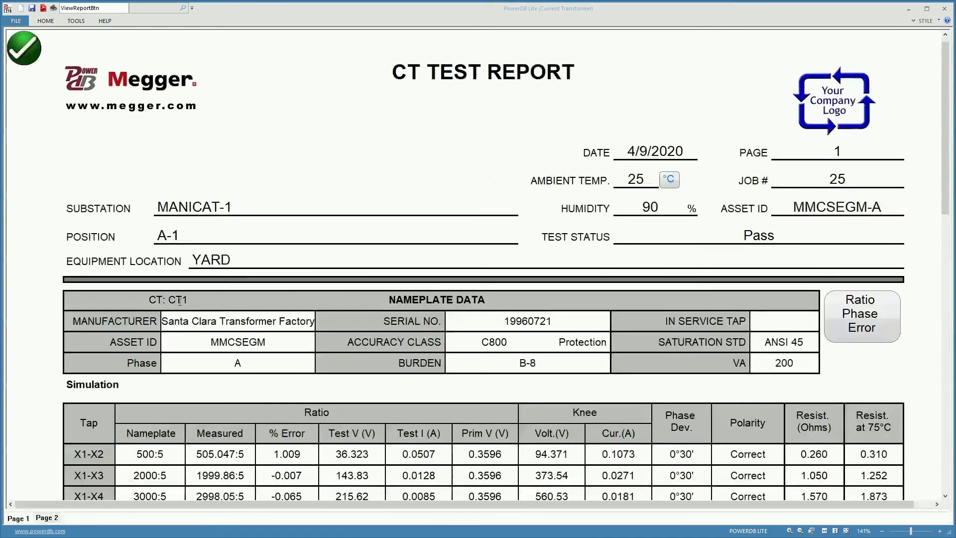
scroll(180, 301, "down", 15)
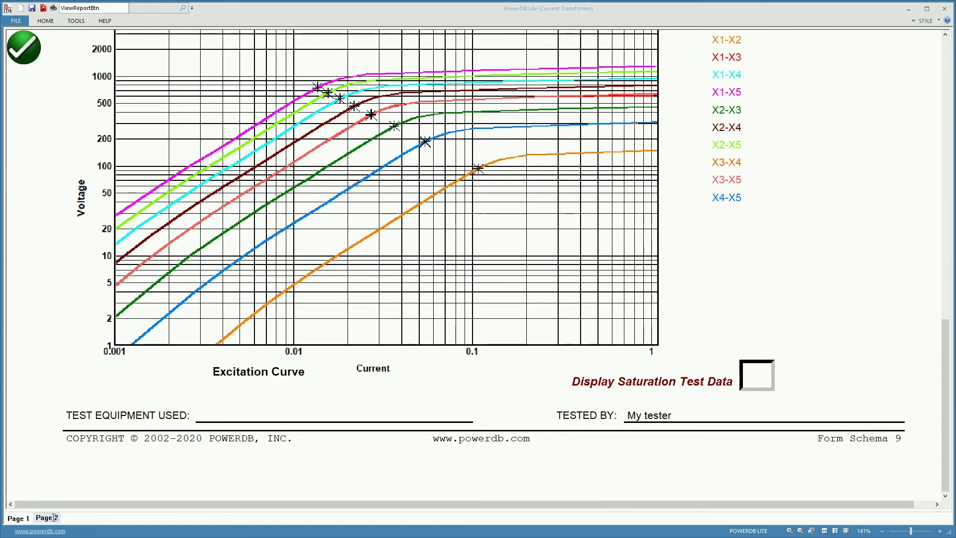
left_click(54, 518)
scroll(439, 309, "down", 10)
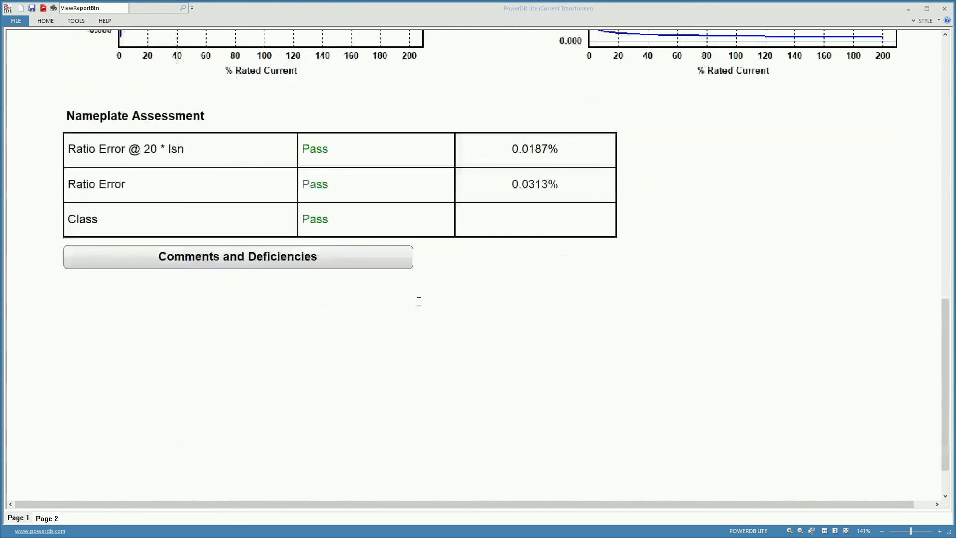
scroll(419, 301, "up", 4)
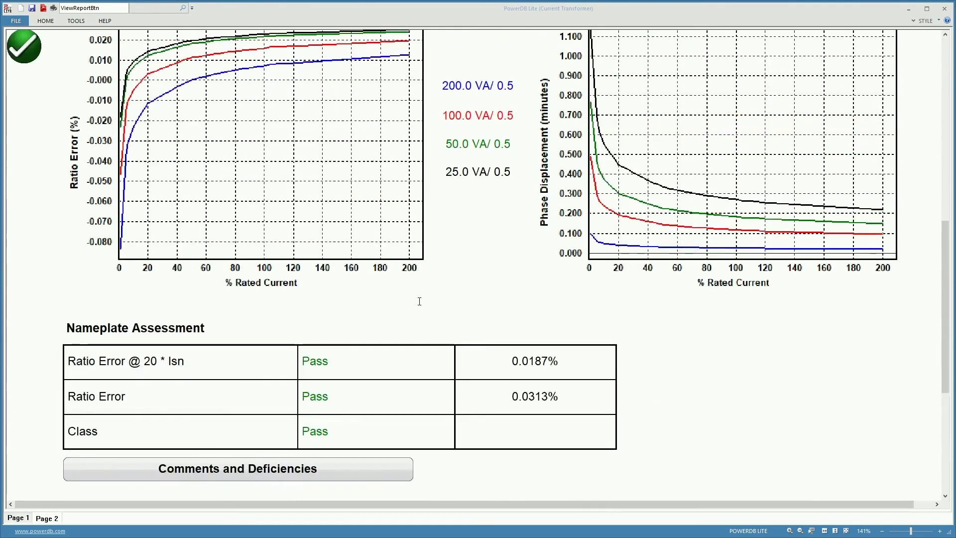
scroll(420, 302, "up", 3)
scroll(419, 301, "down", 1)
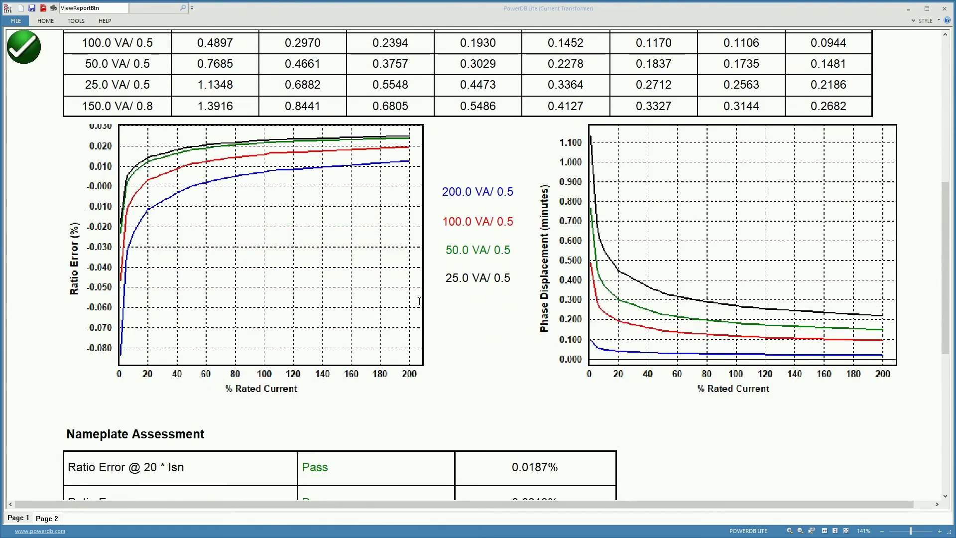
scroll(419, 301, "down", 4)
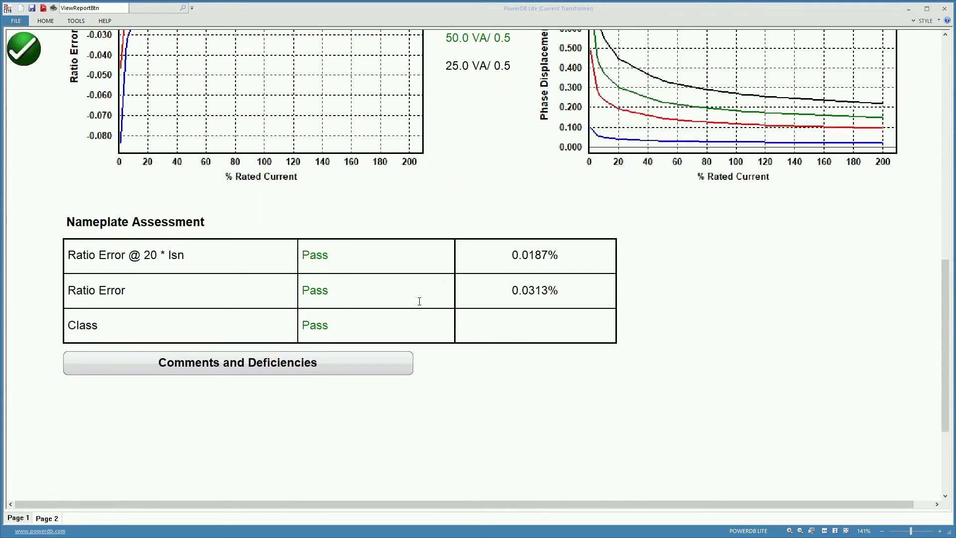
scroll(420, 301, "up", 5)
scroll(420, 301, "up", 7)
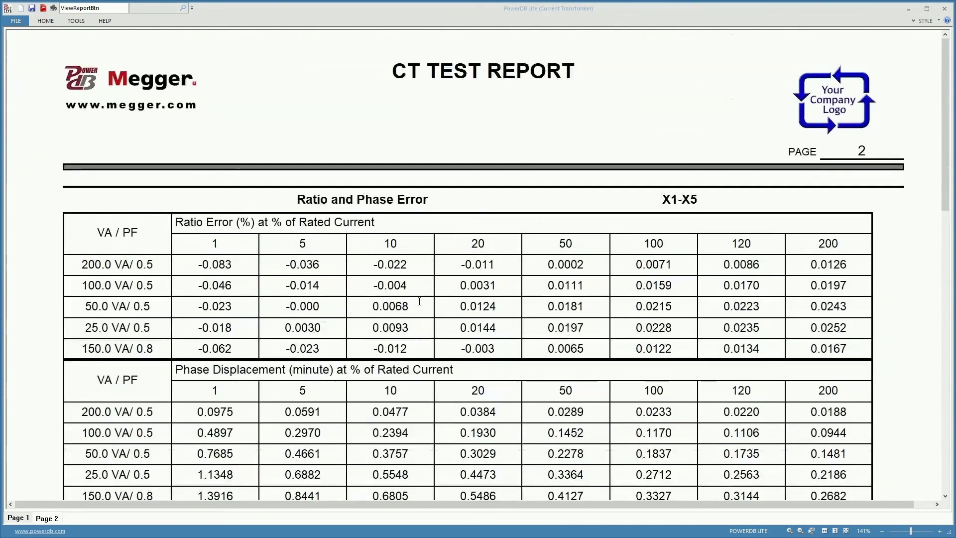
scroll(419, 301, "down", 11)
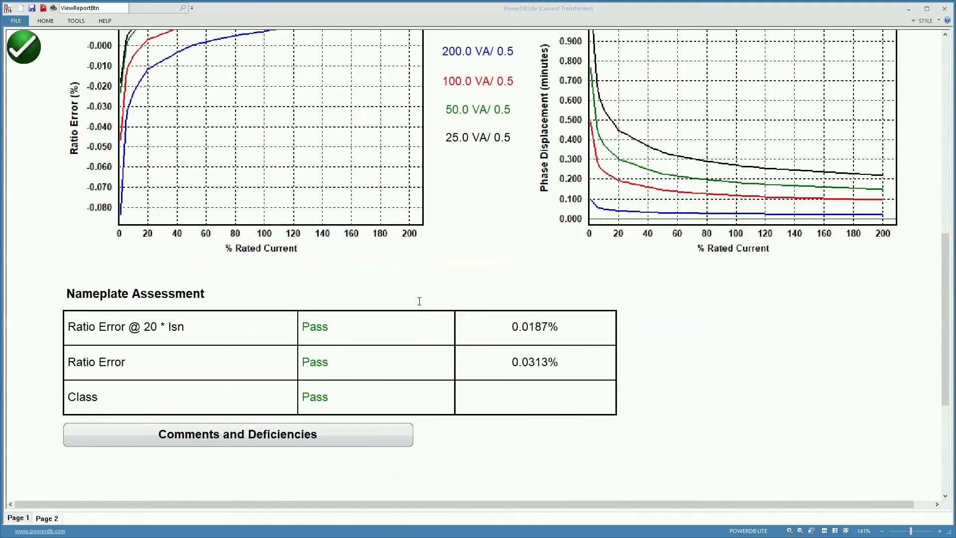
left_click(7, 520)
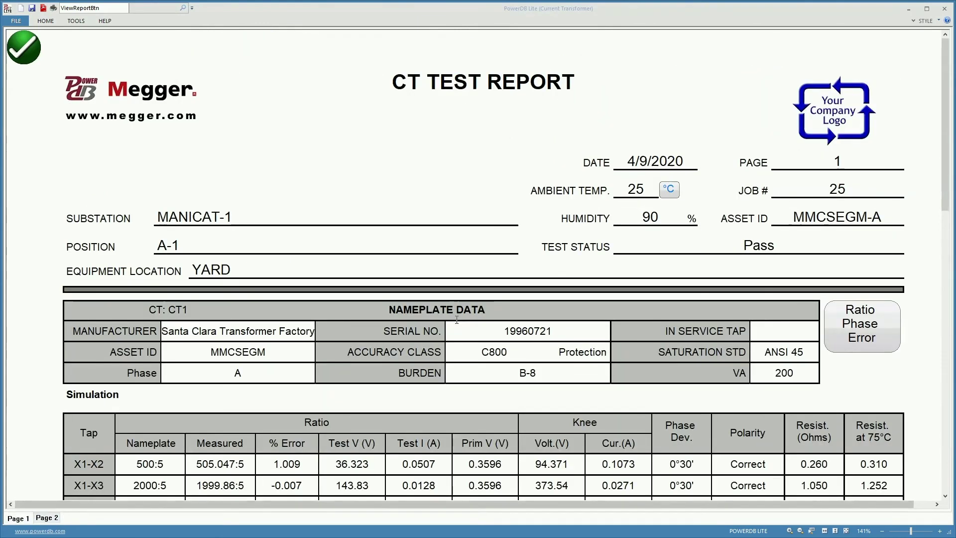
scroll(457, 319, "down", 8)
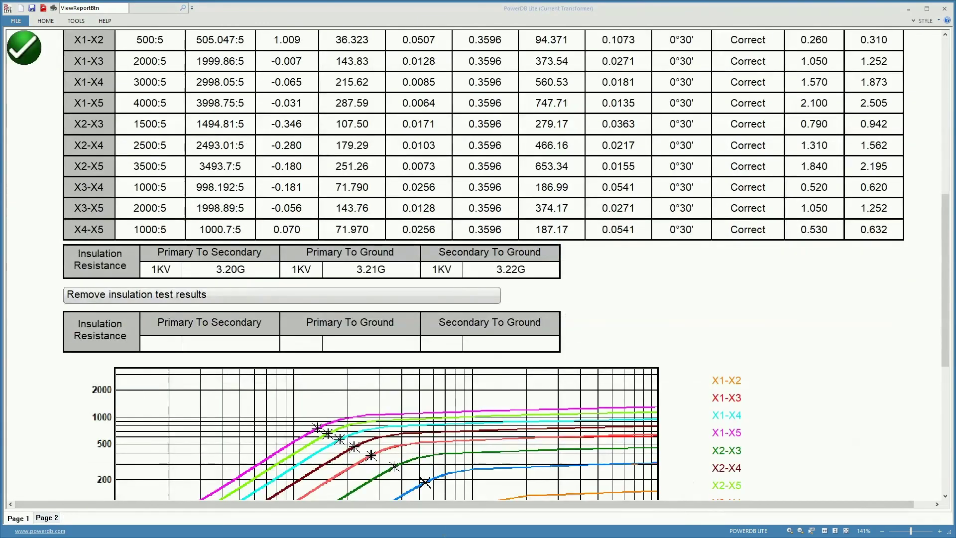
scroll(435, 382, "up", 5)
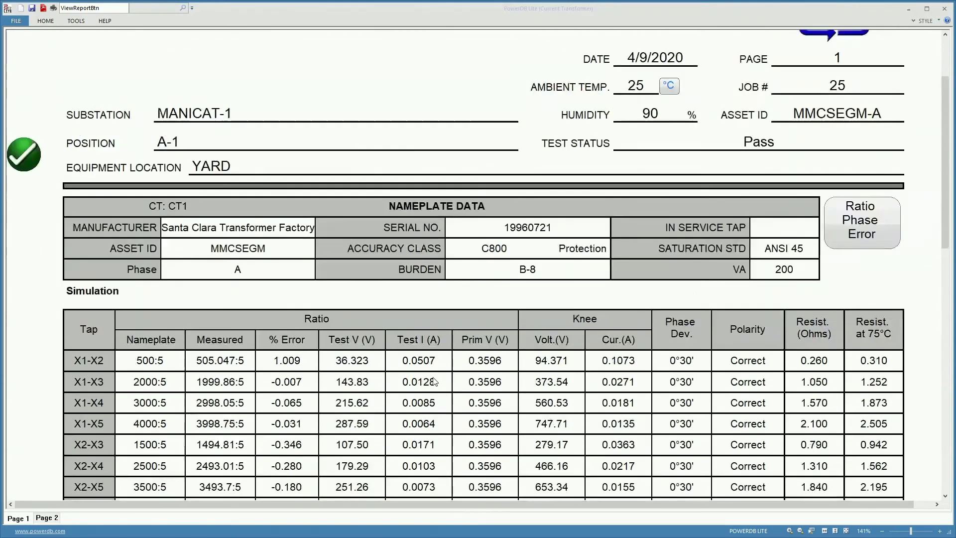
scroll(434, 382, "up", 3)
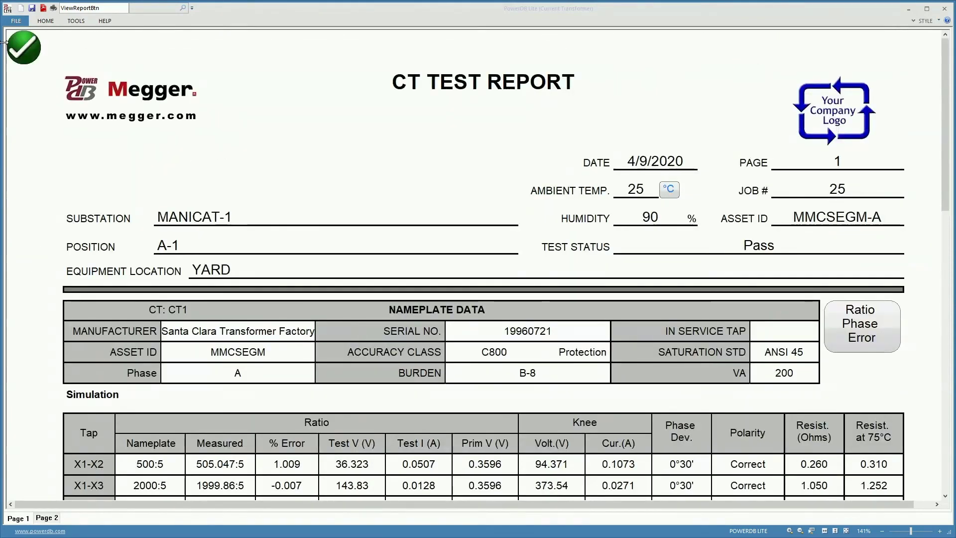
left_click(24, 47)
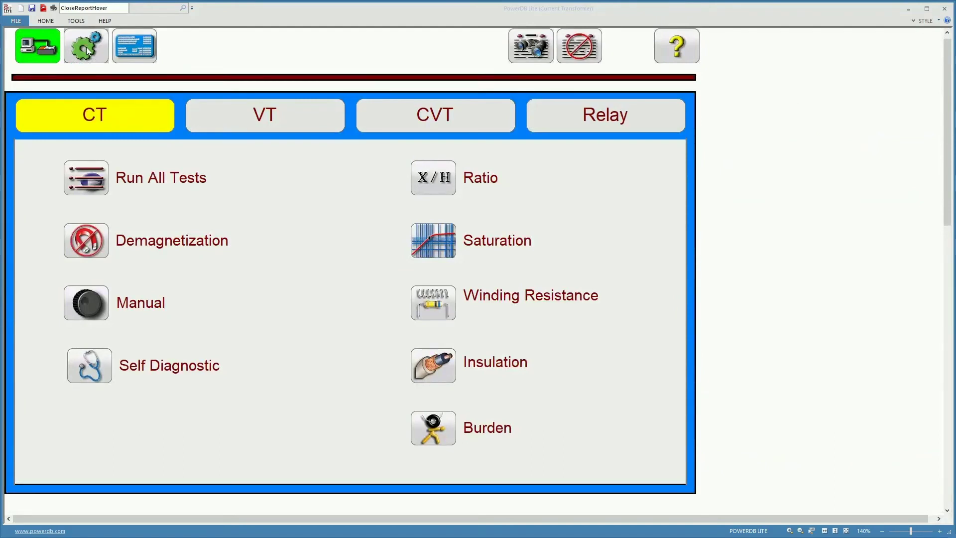
Step: Exclude Nameplate Assessment from the Settings report contents and reopen the CT test report
left_click(86, 47)
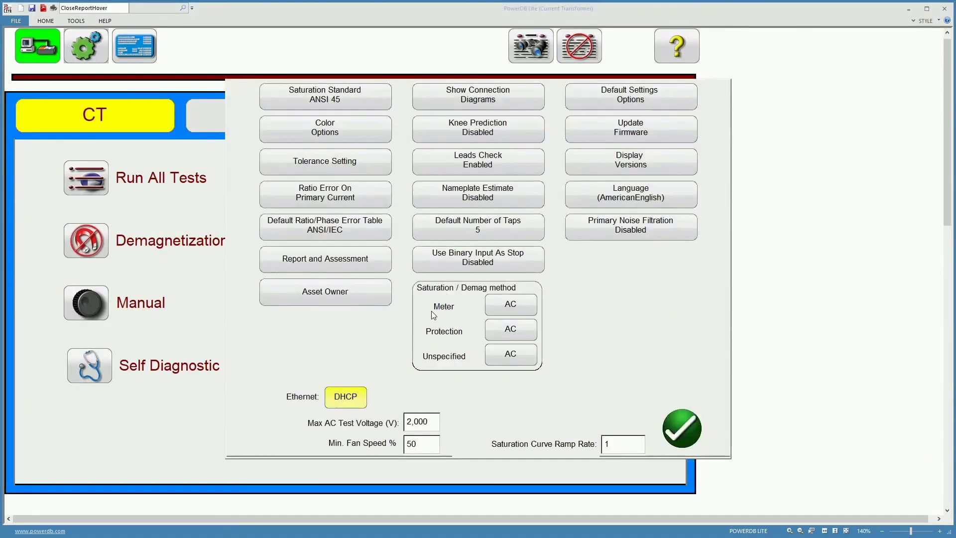
left_click(356, 258)
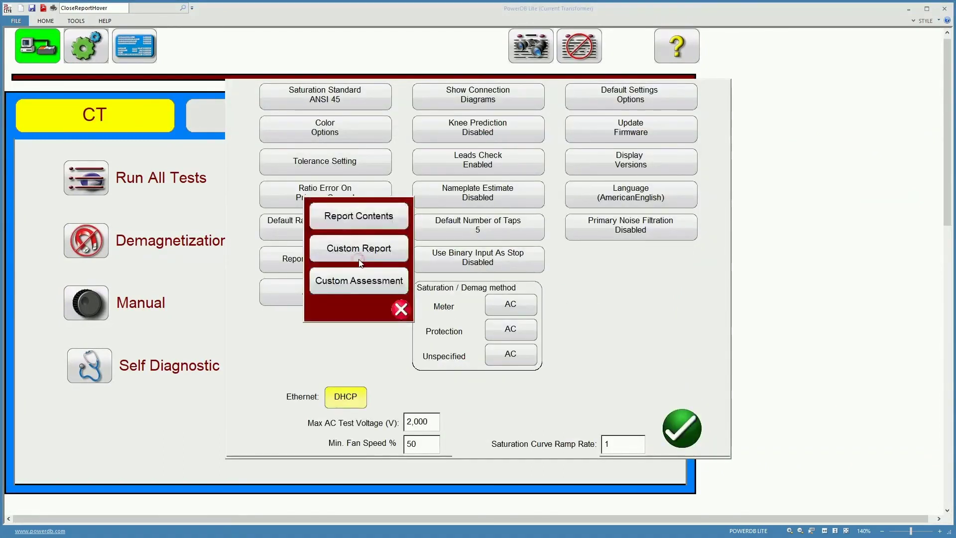
left_click(377, 224)
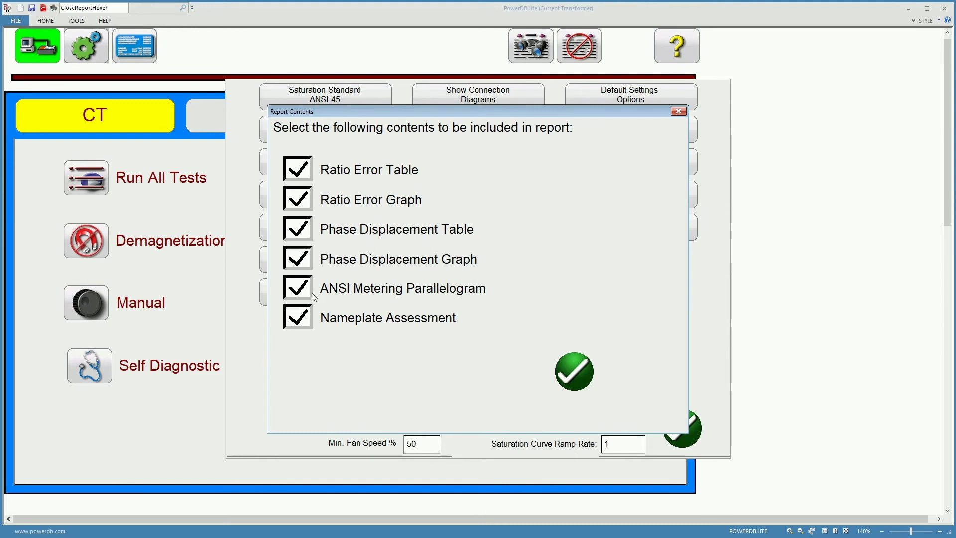
left_click(301, 320)
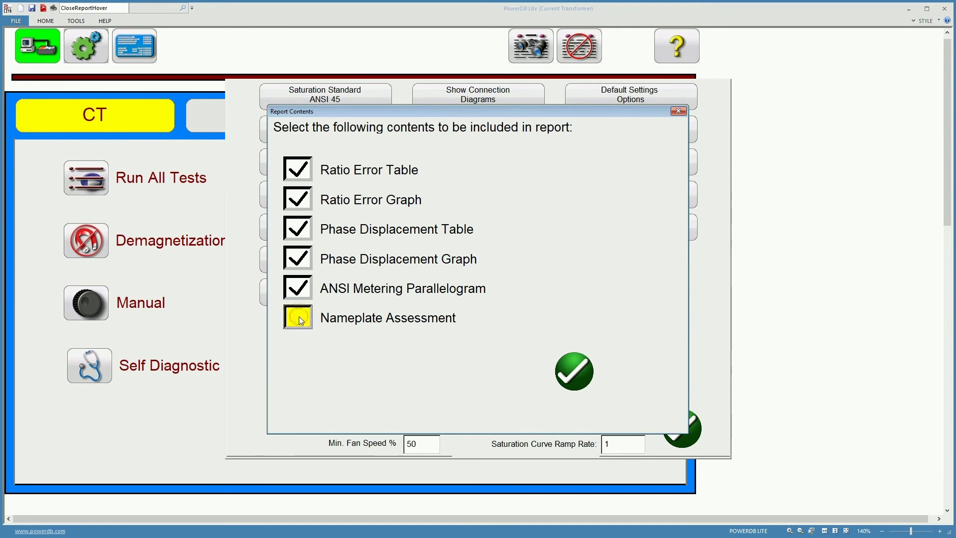
left_click(573, 369)
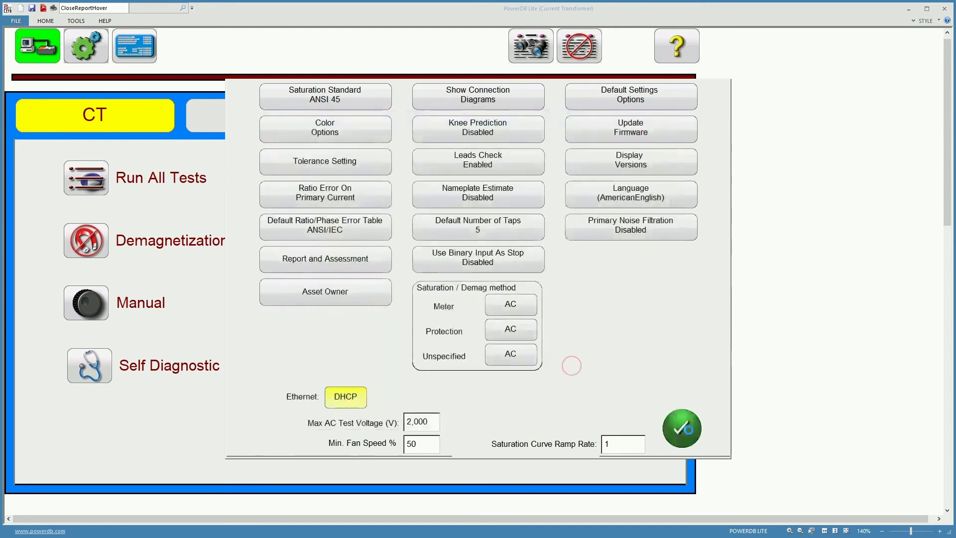
left_click(681, 428)
left_click(539, 59)
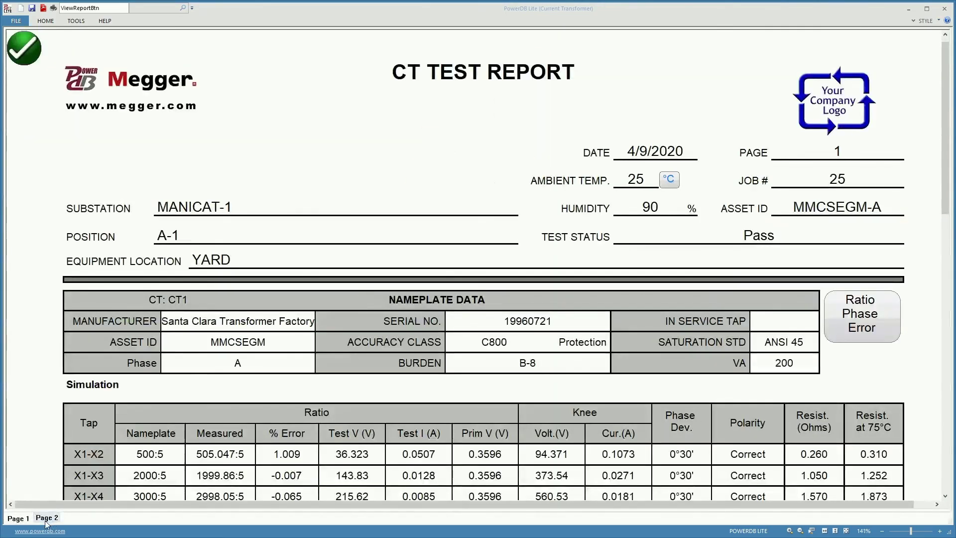
Step: Scroll through report page 2 to confirm the Nameplate Assessment table is gone
left_click(47, 517)
scroll(556, 312, "down", 10)
scroll(556, 313, "down", 5)
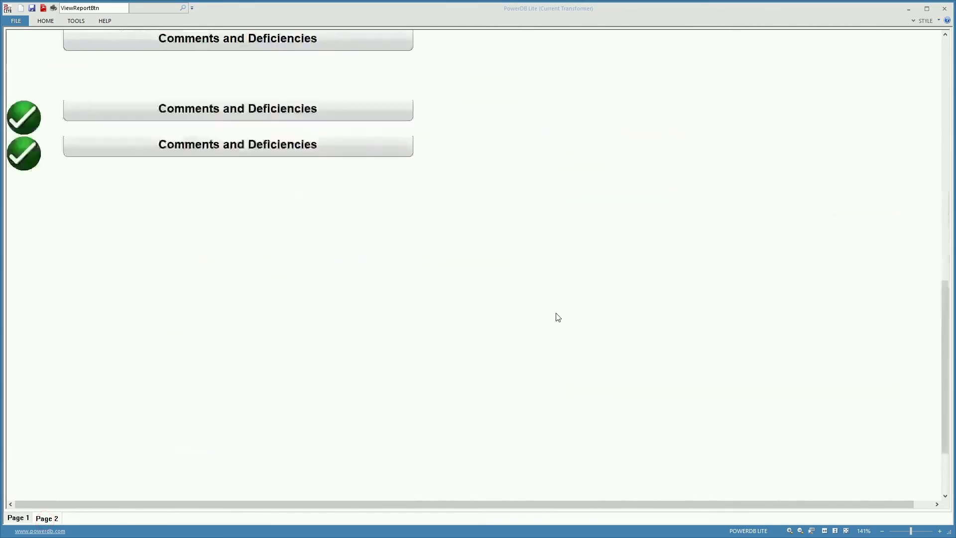
scroll(556, 313, "up", 4)
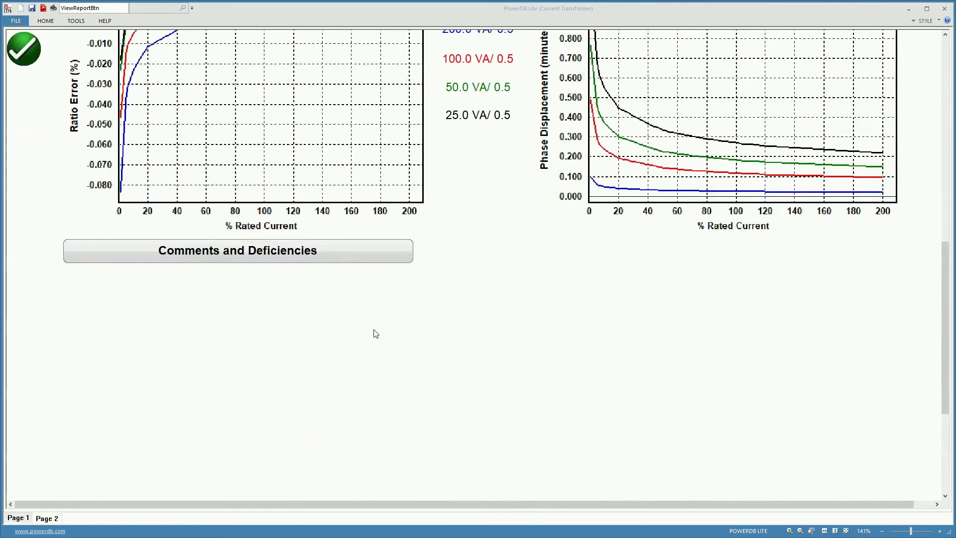
scroll(376, 334, "up", 10)
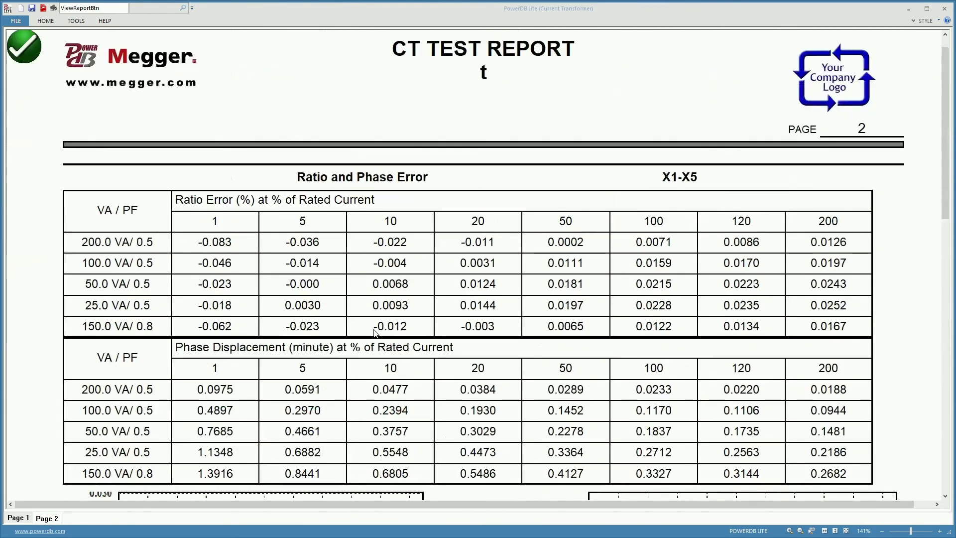
scroll(375, 332, "up", 1)
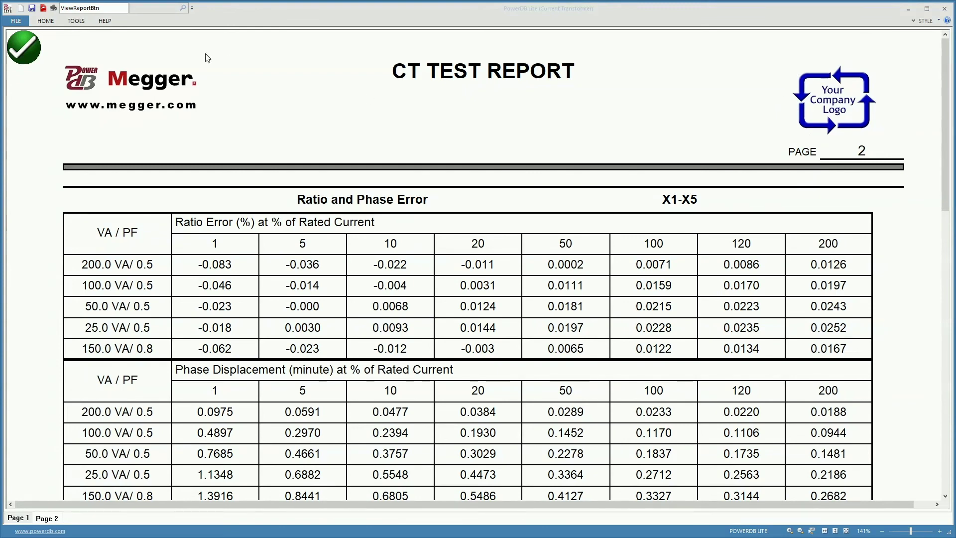
left_click(77, 21)
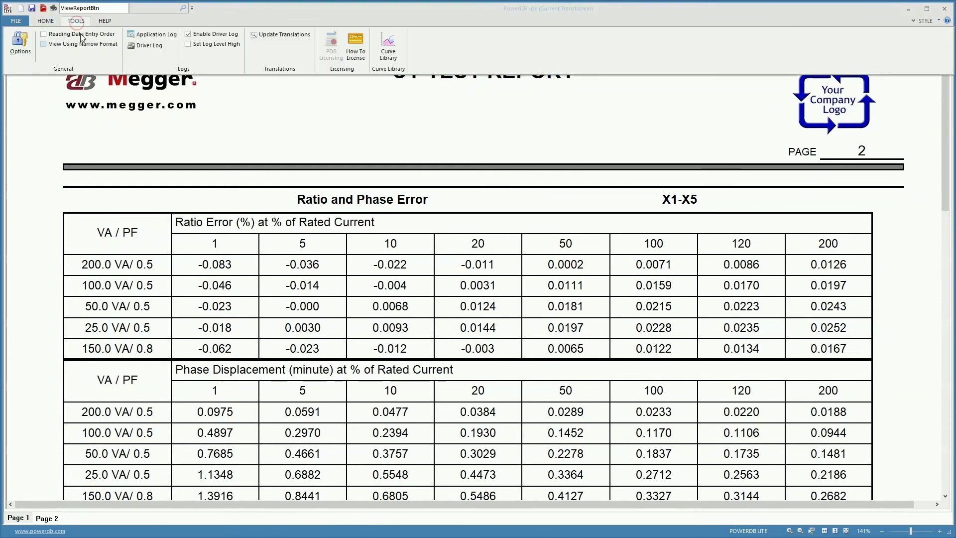
Step: In Options, set the Right report logo to My Logo.bmp from Libraries > Pictures
left_click(24, 49)
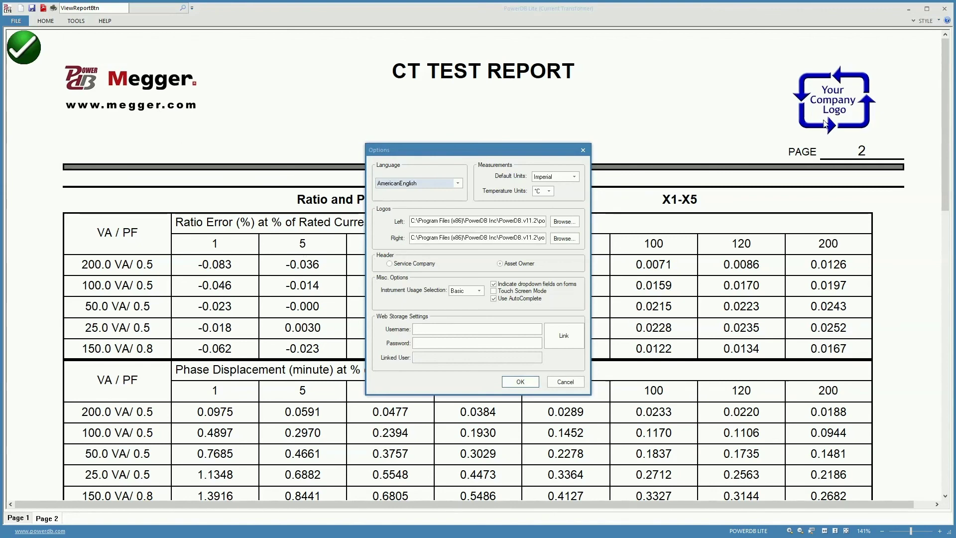
left_click(565, 238)
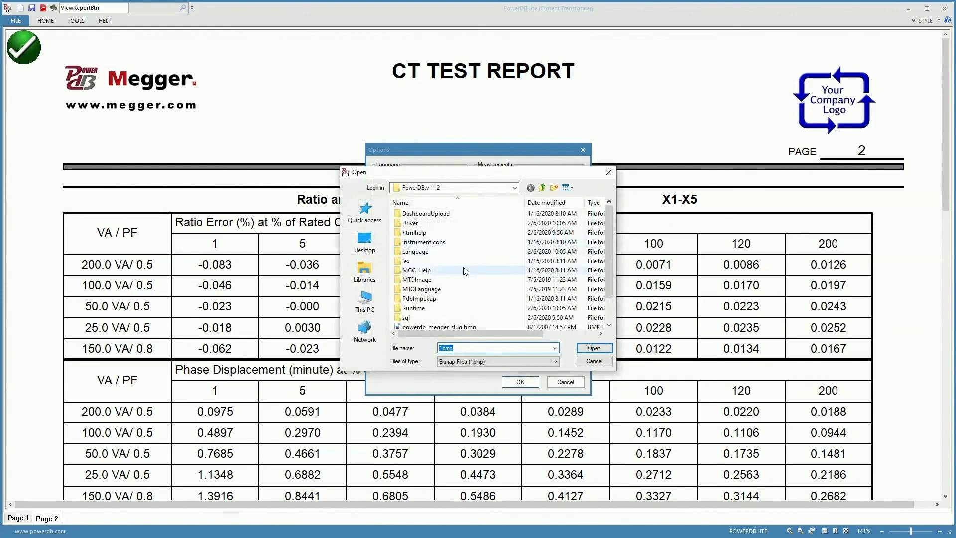
left_click(369, 278)
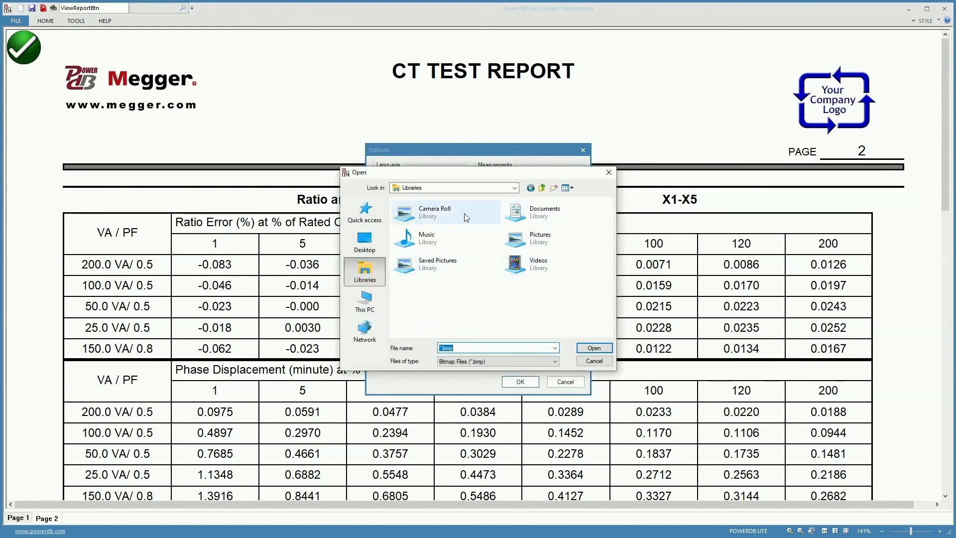
double_click(529, 247)
left_click_drag(609, 245, 609, 273)
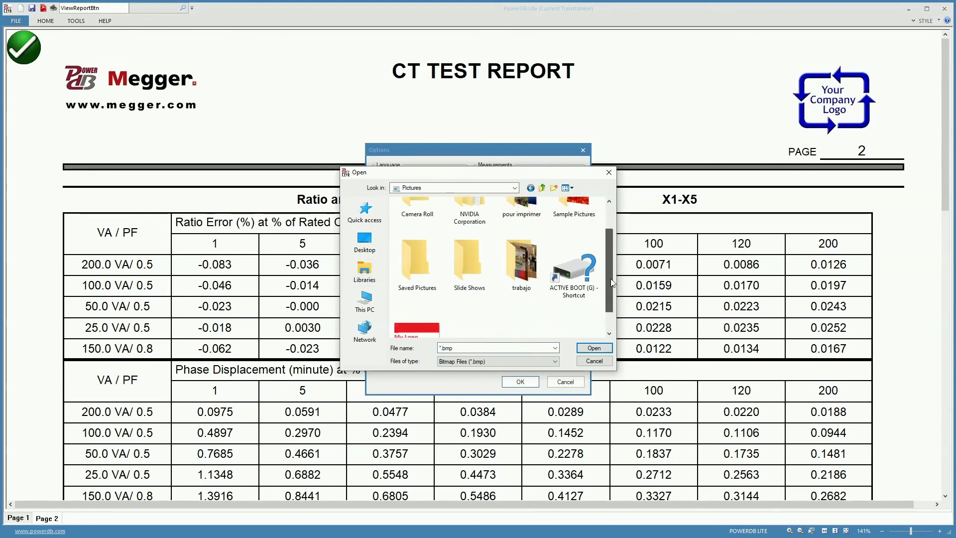
double_click(425, 312)
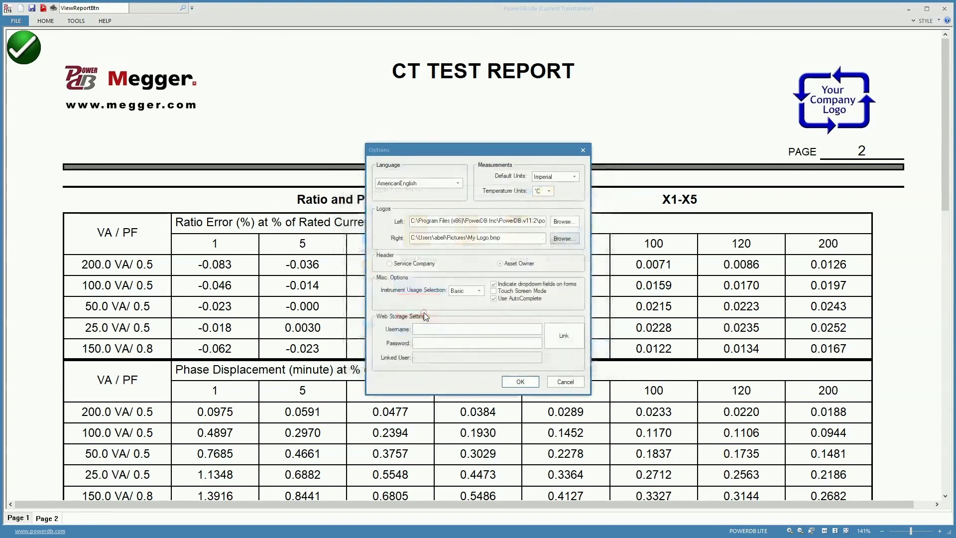
left_click(521, 382)
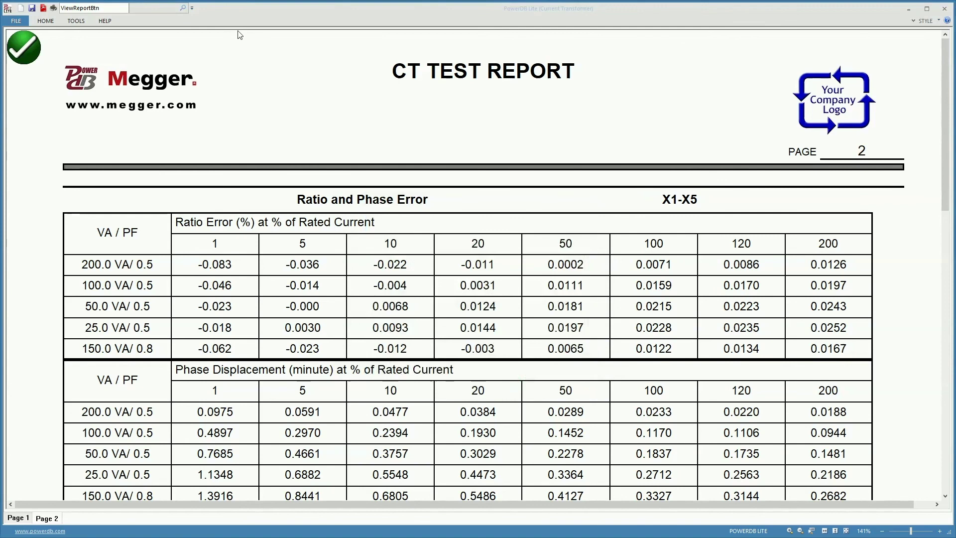
Step: Close and reopen the CT test report so it refreshes with the new logo
left_click(25, 44)
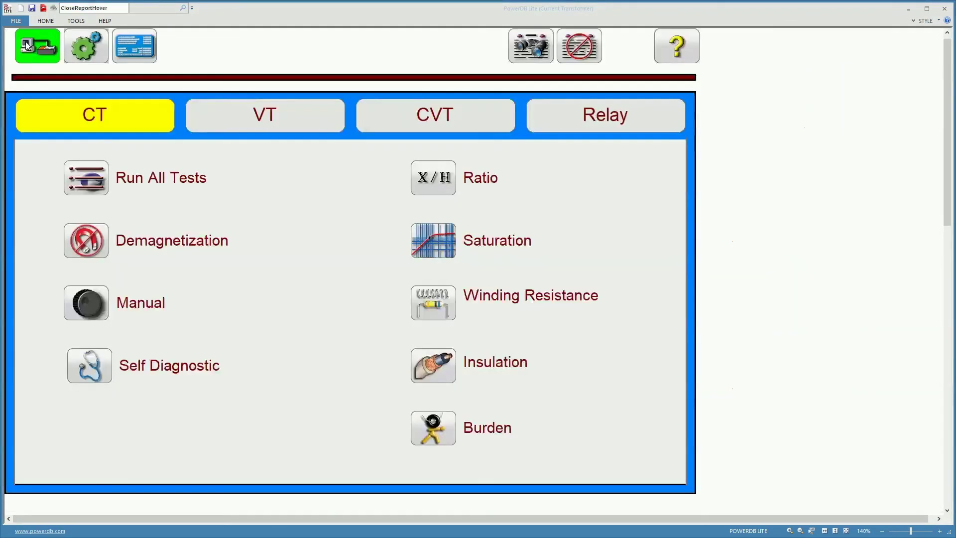
left_click(544, 52)
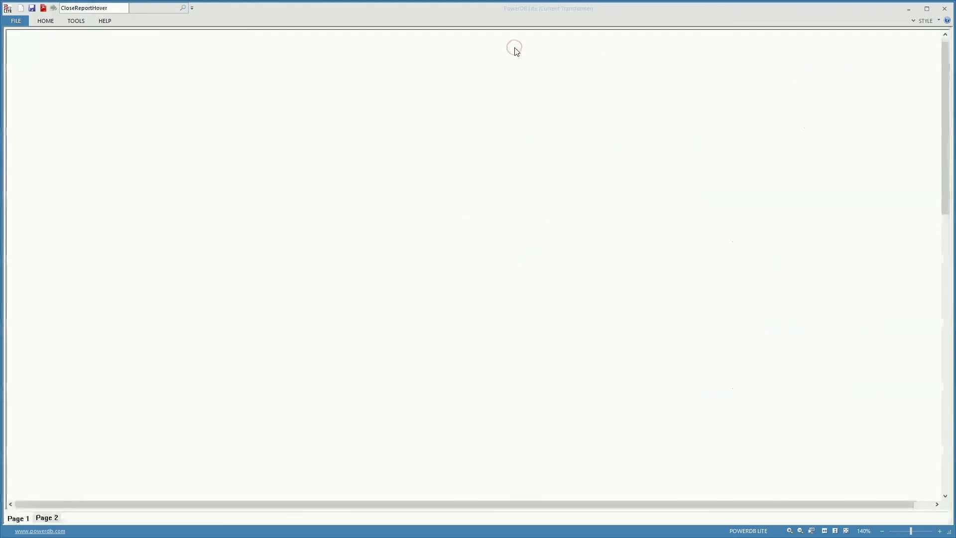